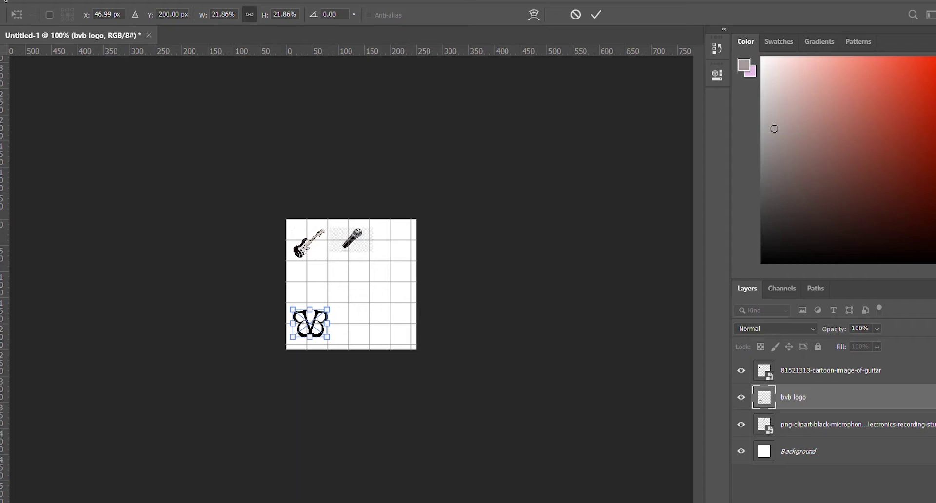
Create a new square document, fill it black, and Paint Bucket the flame-bordered brick pattern
key("ctrl+alt+n")
key("z")
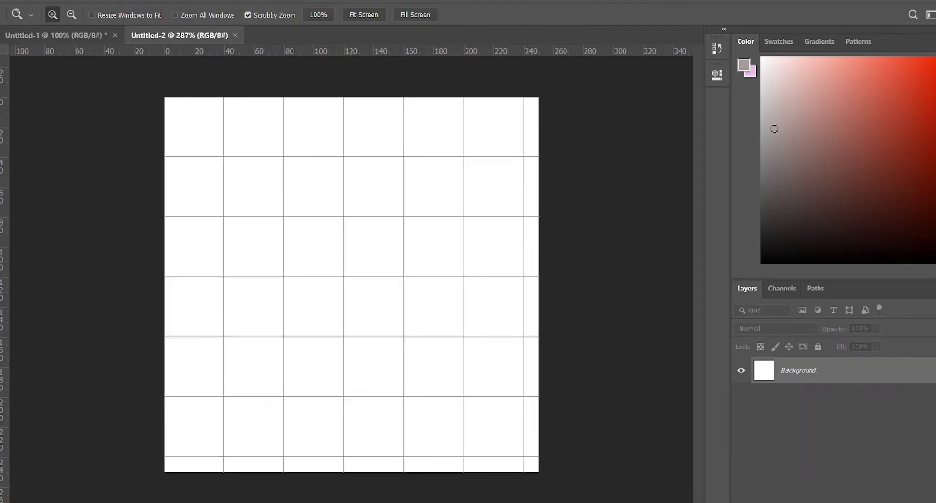
key("g")
left_click(360, 333)
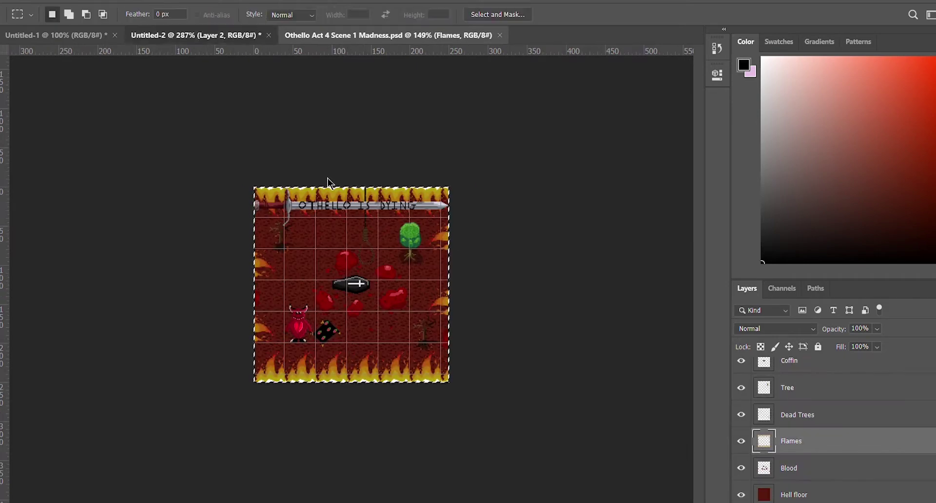
key("g")
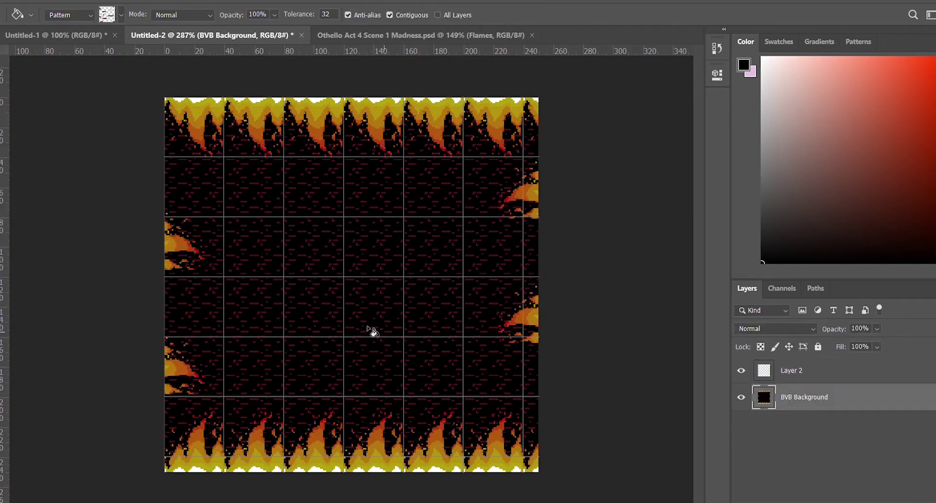
key("b")
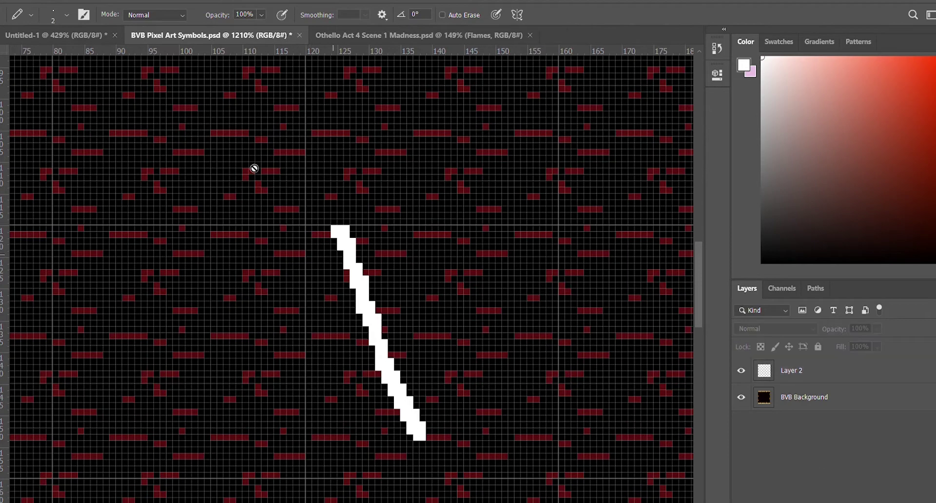
Pencil the left half of the BVB symbol outline in one-pixel white strokes
left_click(56, 35)
left_click(229, 39)
left_click_drag(358, 222, 341, 234)
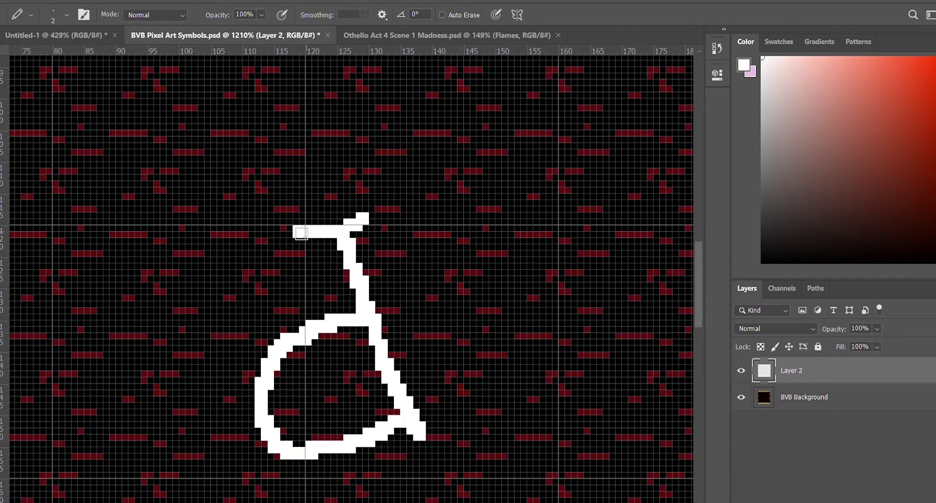
left_click_drag(353, 229, 350, 361)
key("bracketleft")
left_click(378, 209)
key("e")
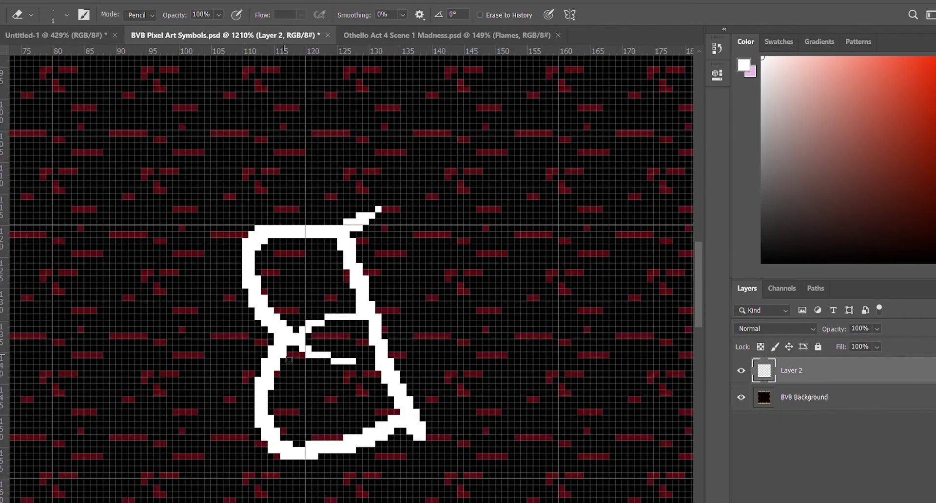
scroll(283, 421, "up", 2)
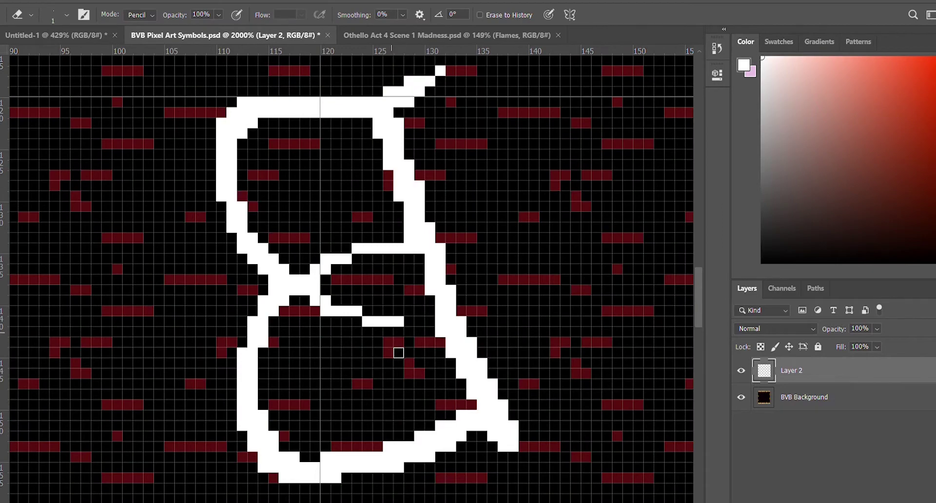
scroll(313, 388, "down", 3)
Duplicate the half, flip it horizontally, and slide the mirror left to meet the original
key("ctrl+j")
key("ctrl+t")
key("Escape")
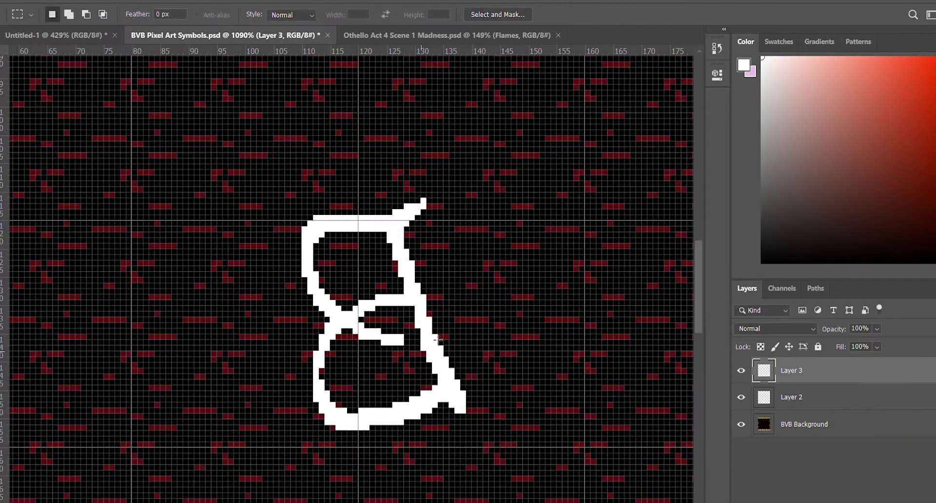
left_click(791, 397)
key("ctrl+t")
key("Return")
left_click(595, 315)
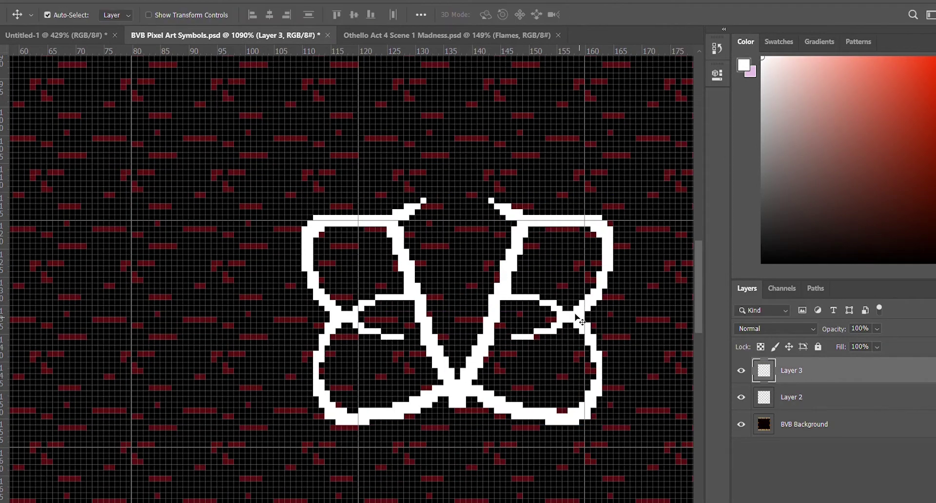
left_click(825, 409)
left_click_drag(481, 314, 464, 314)
Erase stray ends of the inner horizontal lines and merge both halves into one layer
left_click(56, 35)
left_click(143, 33)
key("e")
left_click_drag(404, 338, 388, 338)
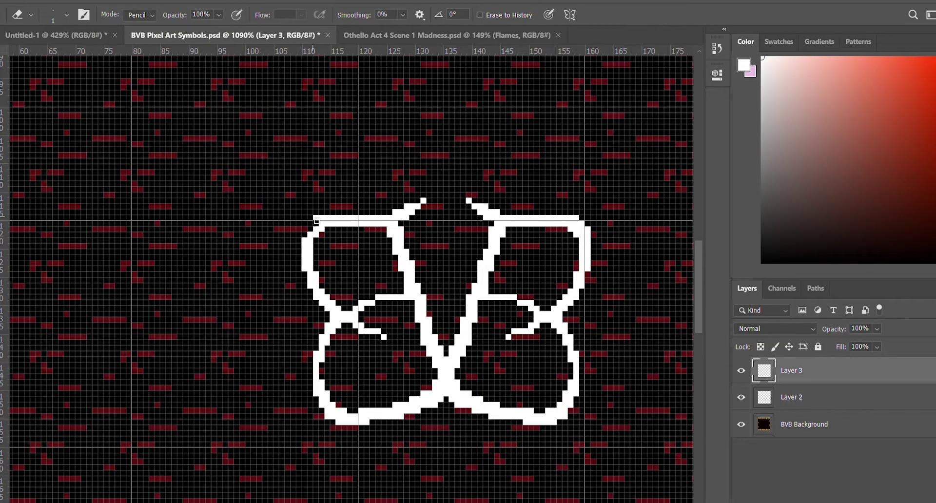
key("z")
mouse_move(316, 224)
left_mouse_down()
mouse_move(540, 195)
mouse_move(547, 400)
left_mouse_up()
key("alt+bracketleft")
left_click(792, 372)
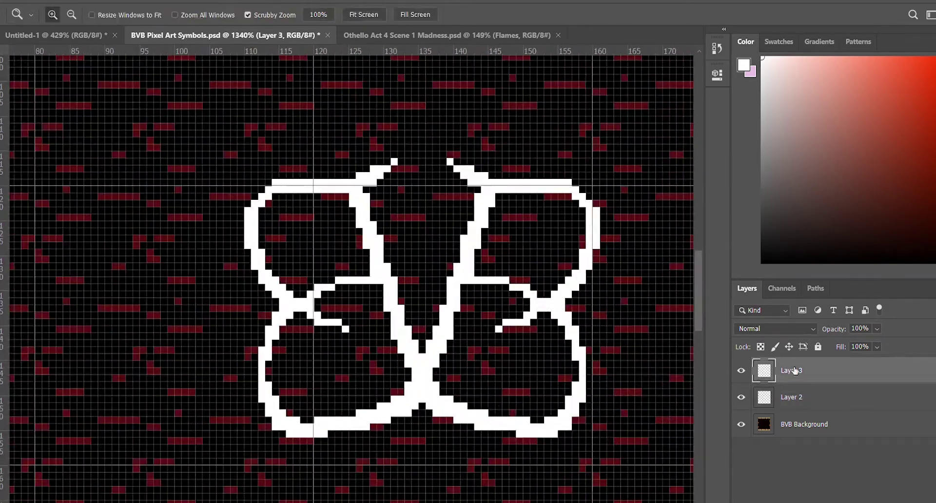
key("ctrl+e")
key("b")
left_click(782, 68)
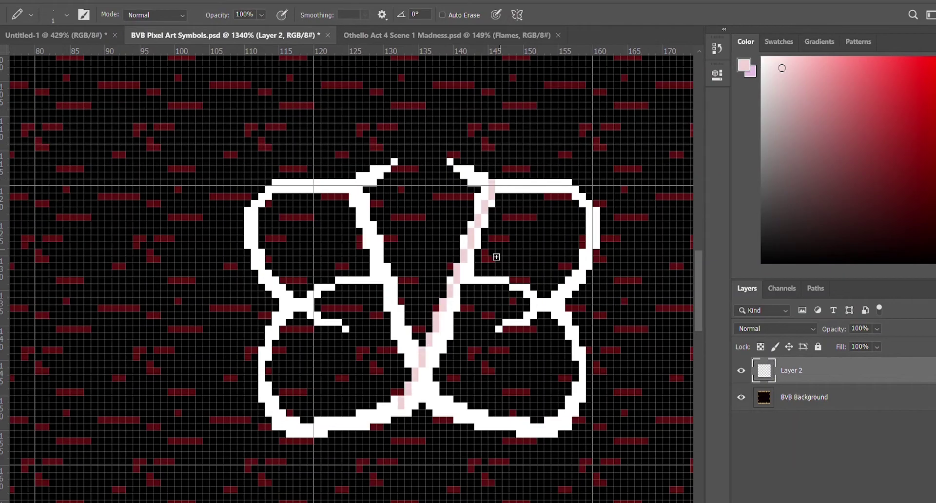
Add pale pink shading pixels along the symbol's white outline edges
scroll(520, 244, "up", 4)
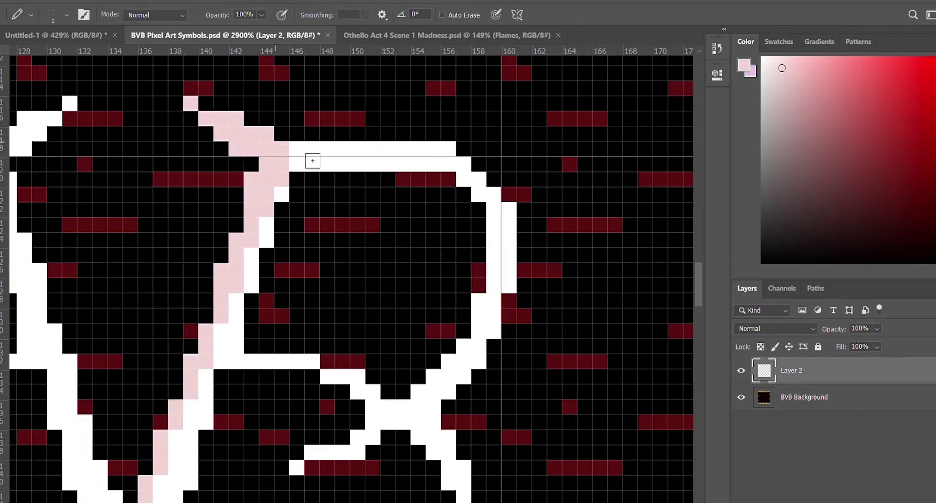
scroll(312, 161, "down", 2)
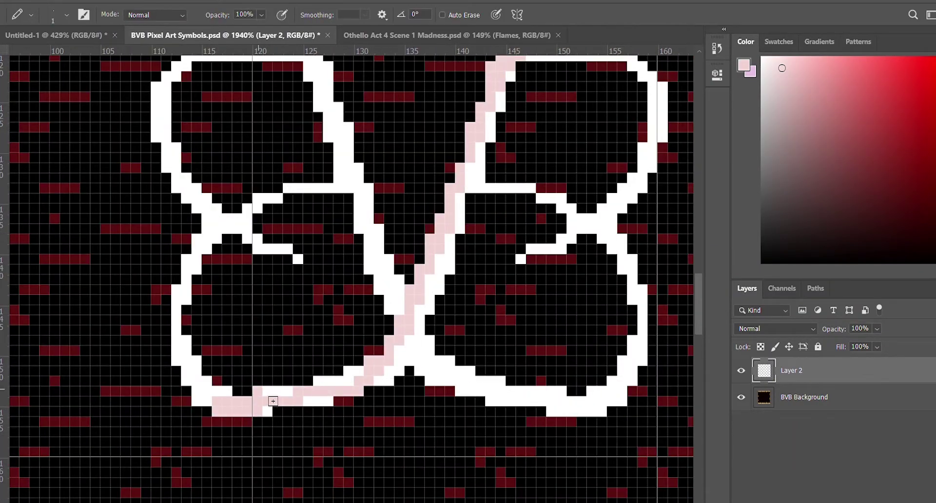
scroll(273, 400, "down", 1)
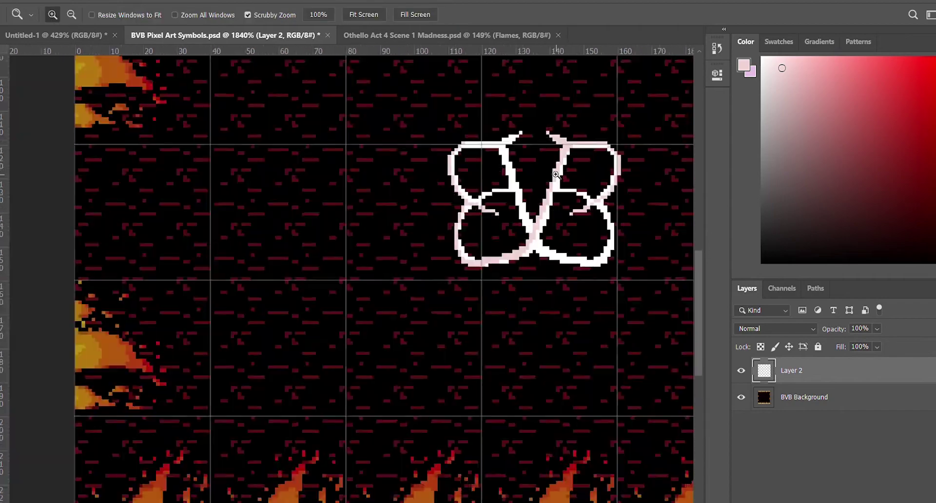
left_click_drag(574, 154, 415, 356)
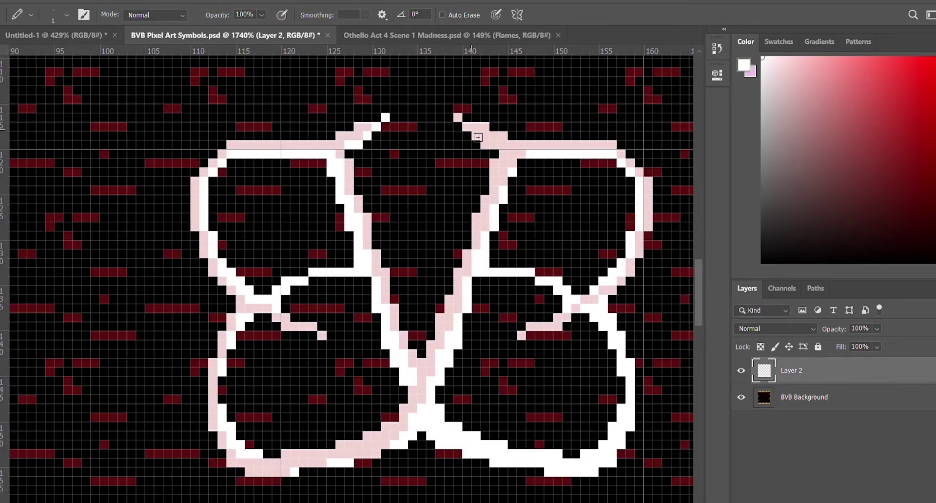
key("z")
mouse_move(493, 151)
left_mouse_down()
mouse_move(407, 354)
mouse_move(374, 351)
left_mouse_up()
key("b")
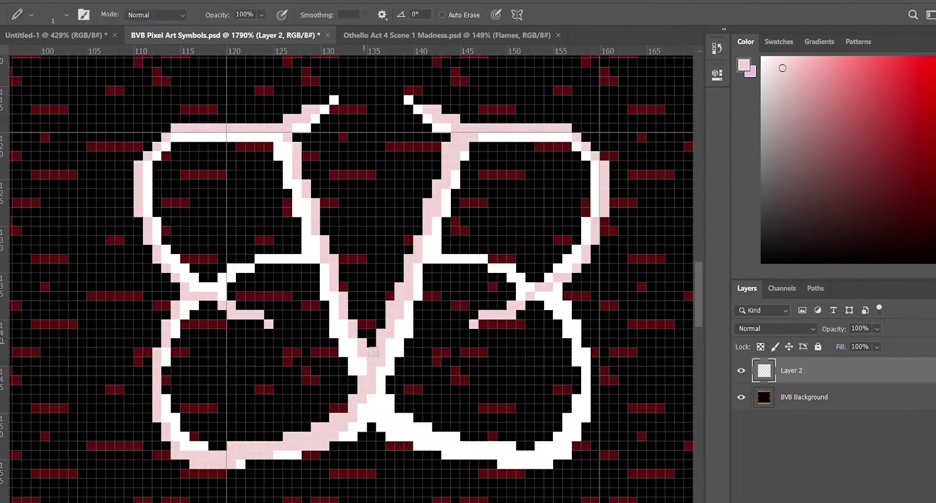
Zoom in on the symbol's top to touch up the pink shading, then zoom back out
key("z")
left_click_drag(357, 324, 460, 351)
key("e")
scroll(468, 360, "up", 5)
scroll(452, 383, "down", 5)
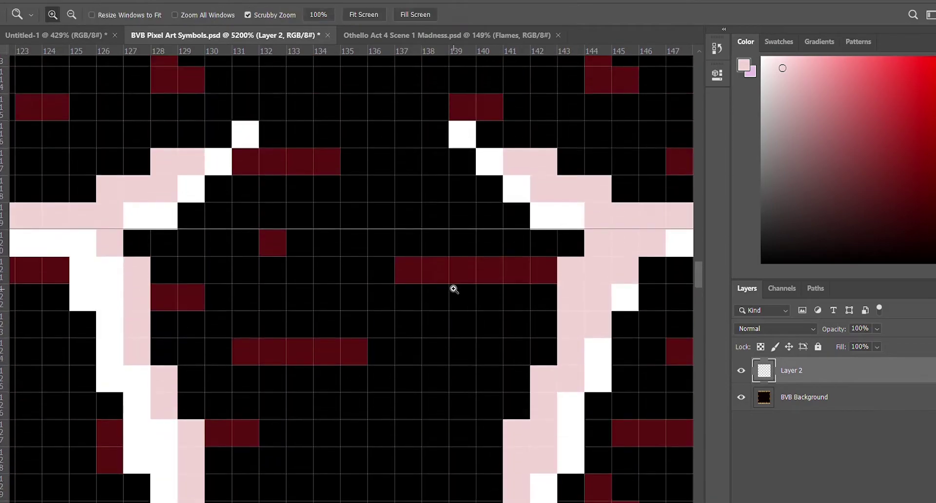
key("z")
left_click_drag(488, 323, 526, 324)
key("b")
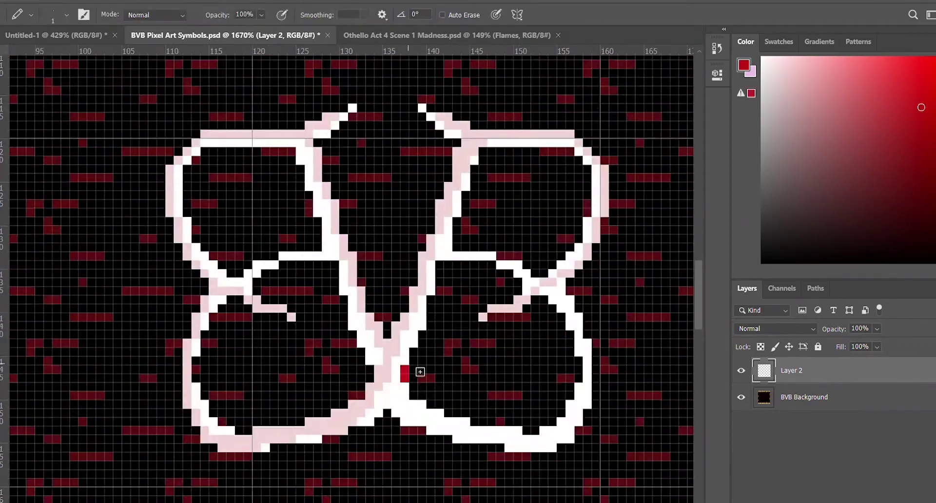
Trace a red pixel outline inside the symbol's top-right lobe
scroll(527, 303, "up", 3)
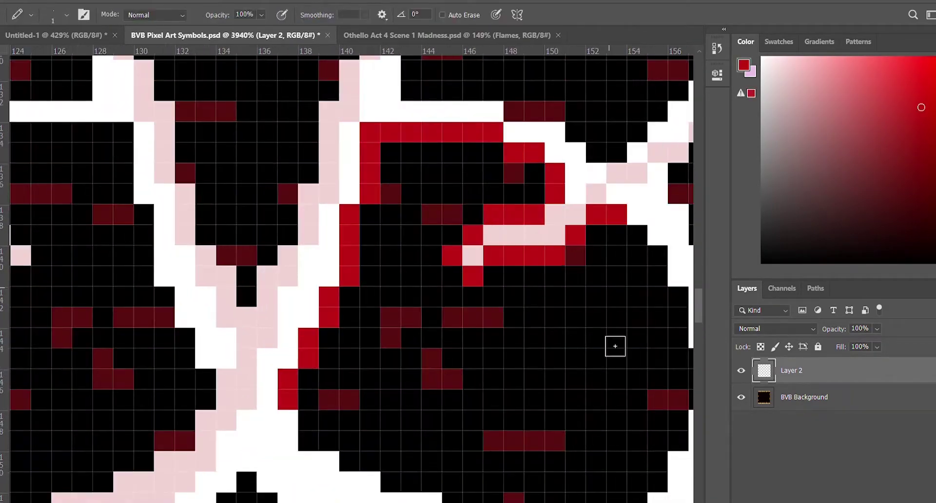
scroll(634, 242, "down", 3)
scroll(556, 378, "down", 2)
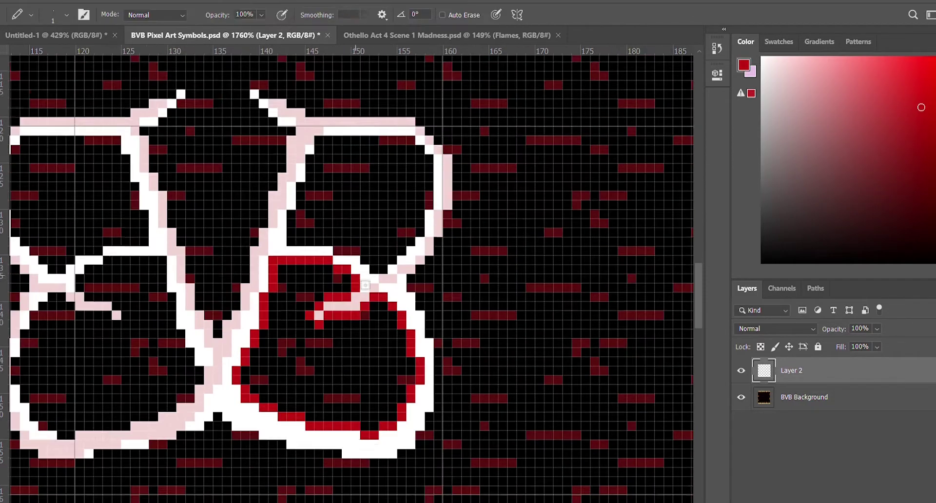
scroll(365, 285, "up", 3)
mouse_move(475, 419)
left_mouse_down()
mouse_move(320, 198)
mouse_move(244, 375)
left_mouse_up()
Add red pixels along the remaining lobes' inner edges
scroll(341, 390, "down", 4)
scroll(170, 392, "up", 3)
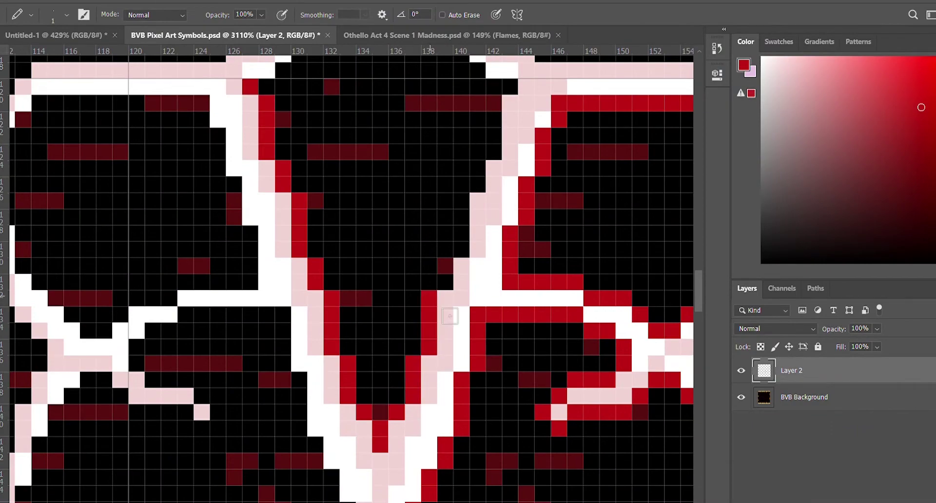
scroll(513, 131, "down", 3)
scroll(487, 471, "up", 4)
mouse_move(278, 458)
left_mouse_down()
mouse_move(487, 472)
mouse_move(627, 286)
mouse_move(197, 444)
mouse_move(247, 142)
mouse_move(382, 233)
mouse_move(372, 209)
left_mouse_up()
scroll(382, 234, "up", 2)
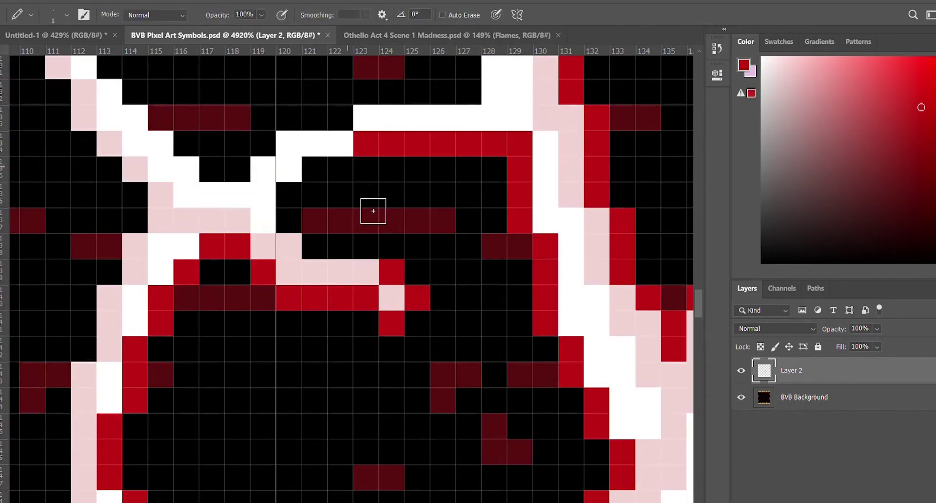
scroll(307, 360, "down", 2)
scroll(307, 360, "up", 2)
mouse_move(308, 360)
left_mouse_down()
mouse_move(208, 391)
mouse_move(454, 194)
mouse_move(491, 428)
left_mouse_up()
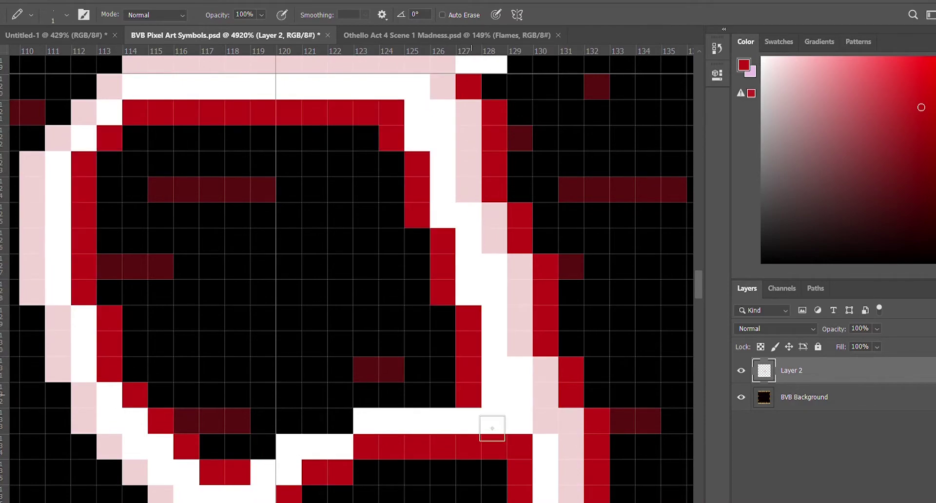
Zoom out and begin renaming the symbol's layer to BVB Logo
key("z")
scroll(366, 295, "down", 5)
scroll(367, 295, "down", 5)
double_click(791, 370)
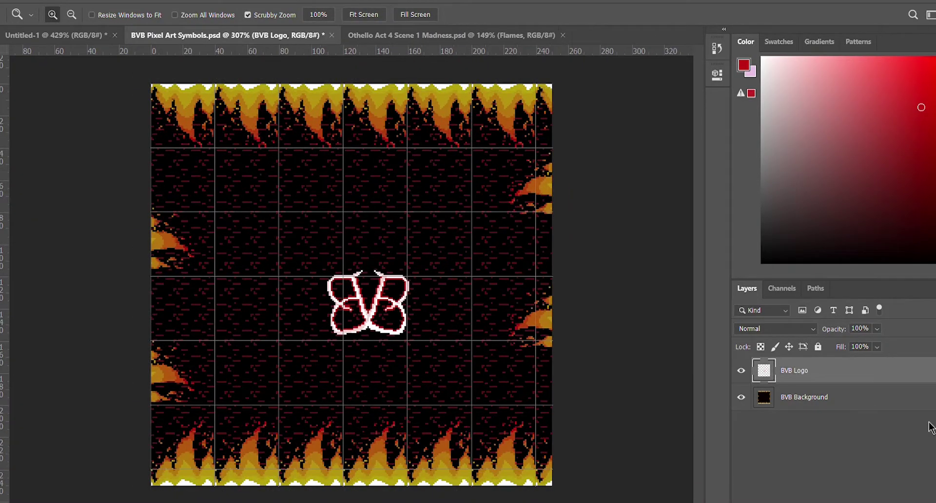
type("BVB Symbol")
Confirm the BVB Logo layer name and add a new BVB Cross layer
key("Return")
key("ctrl+shift+alt+n")
type("Guitar")
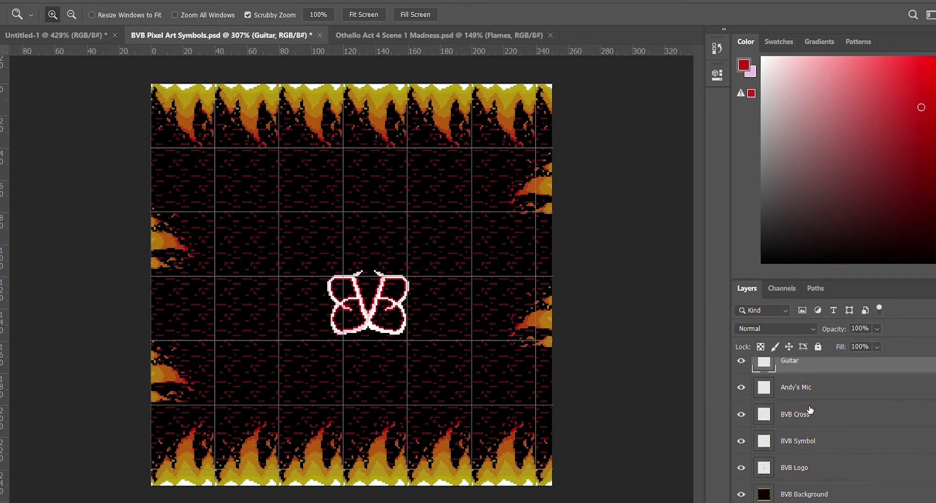
left_click(799, 424)
key("b")
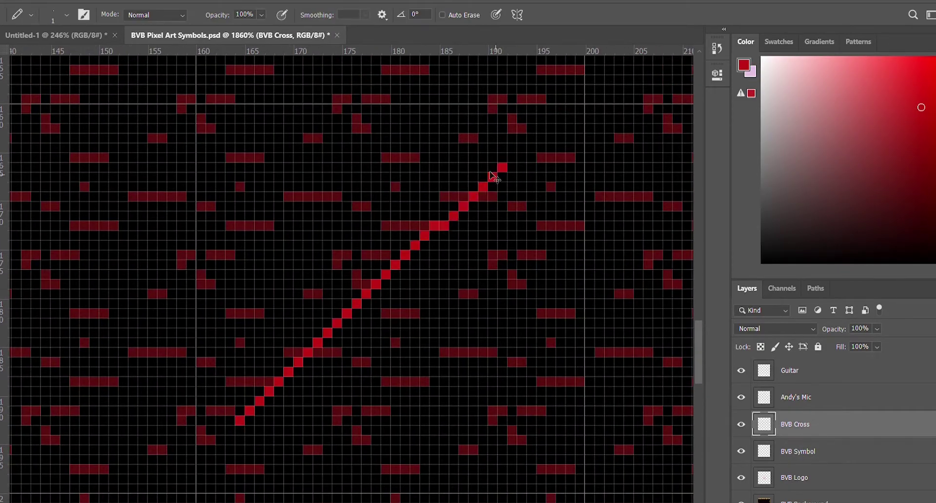
Pencil a second red diagonal line parallel to the first
scroll(432, 249, "up", 2)
scroll(503, 169, "up", 1)
scroll(528, 126, "up", 2)
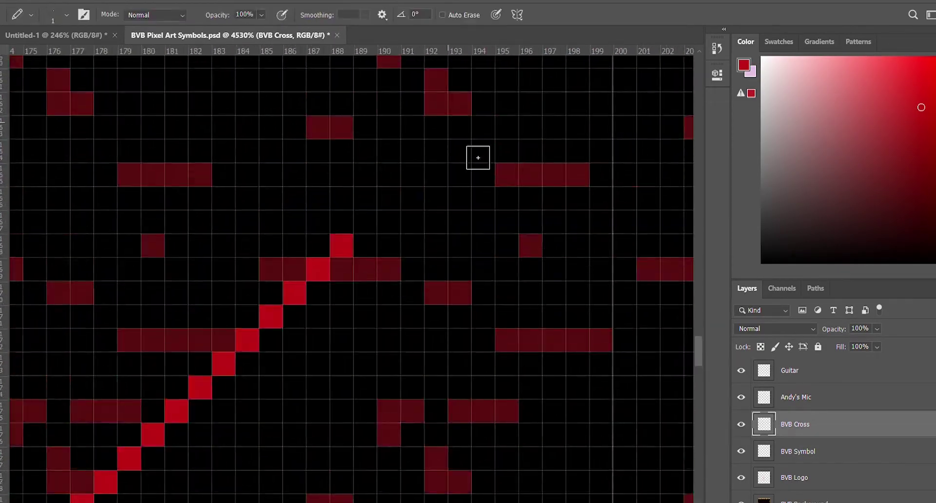
scroll(460, 196, "up", 1)
scroll(523, 371, "down", 5)
scroll(523, 372, "left", 5)
left_click(237, 451, "shift")
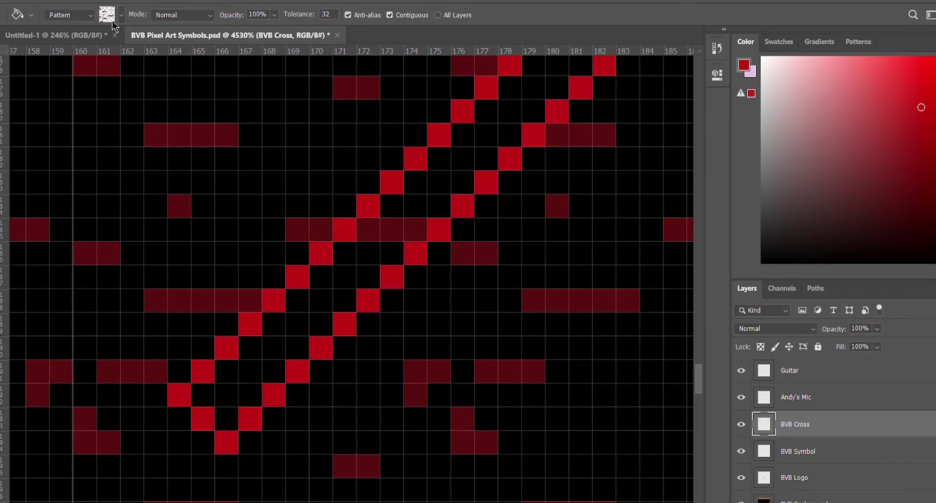
Fill the gap between the red lines to make a solid red bar
key("g")
left_click(334, 292)
key("e")
scroll(443, 323, "right", 3)
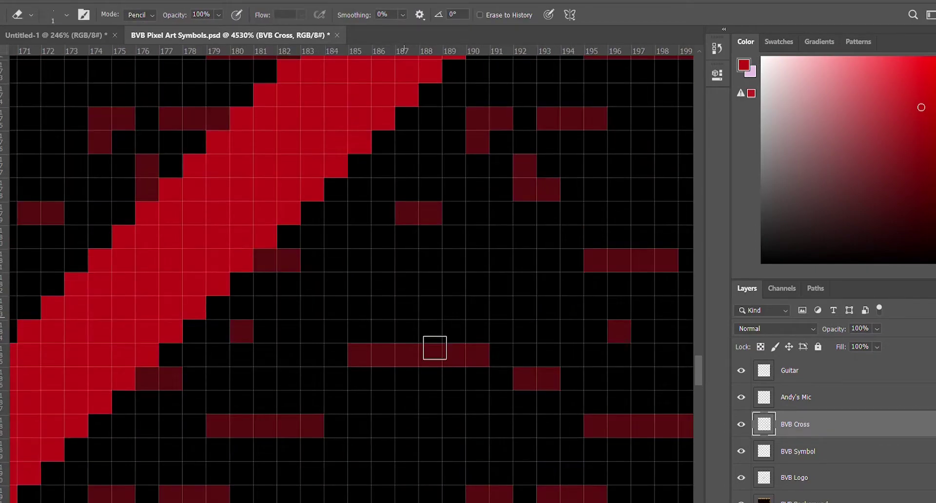
scroll(629, 177, "up", 5)
scroll(476, 410, "down", 3)
scroll(454, 386, "up", 1)
Copy a section of the red bar onto a new layer and erase stray red pixels
key("m")
key("ctrl+shift+alt+n")
left_click_drag(426, 345, 255, 286)
key("Delete")
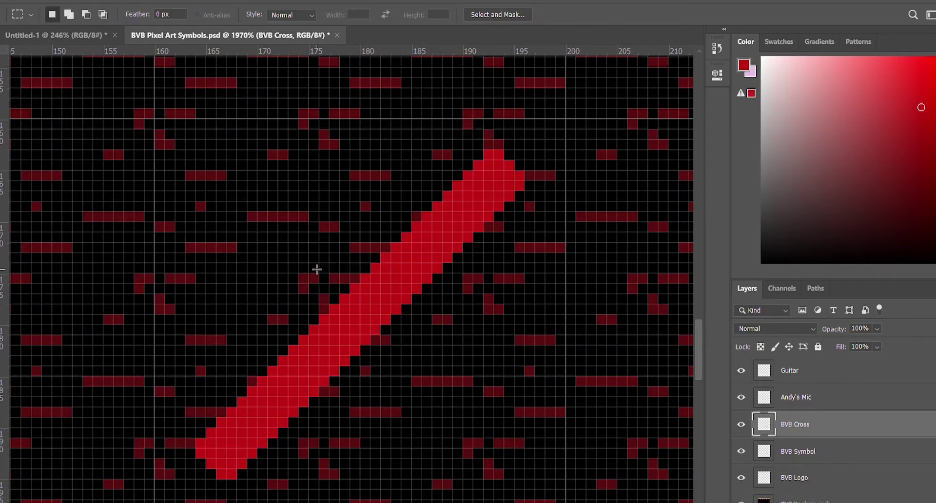
key("b")
key("e")
scroll(343, 285, "up", 3)
left_click_drag(320, 398, 319, 350)
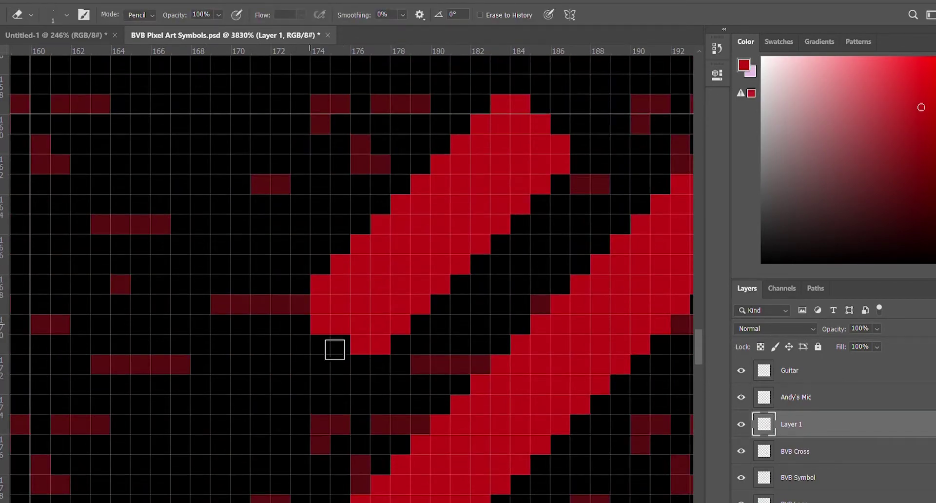
Rotate the copied bar and move it across the stem to form an X
left_click(320, 324)
key("m")
key("ctrl+t")
left_click_drag(477, 278, 387, 339)
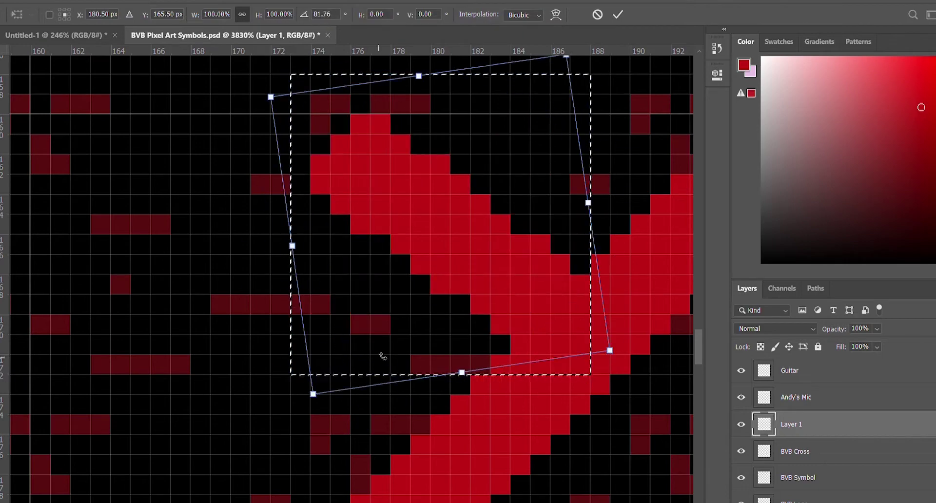
key("Return")
scroll(481, 445, "down", 3)
key("v")
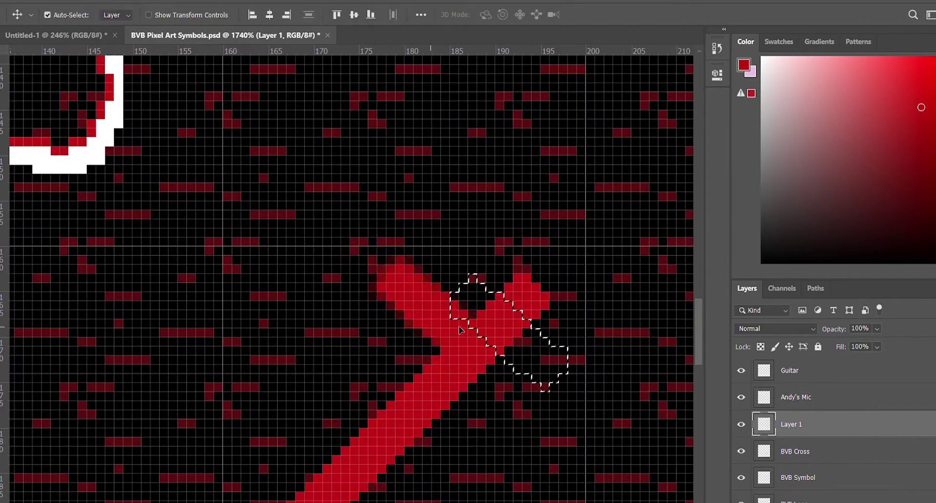
left_click_drag(487, 424, 488, 285)
Pencil red pixels into the gaps of the X's arms and check the whole cross
left_click(489, 285)
key("b")
scroll(487, 341, "up", 3)
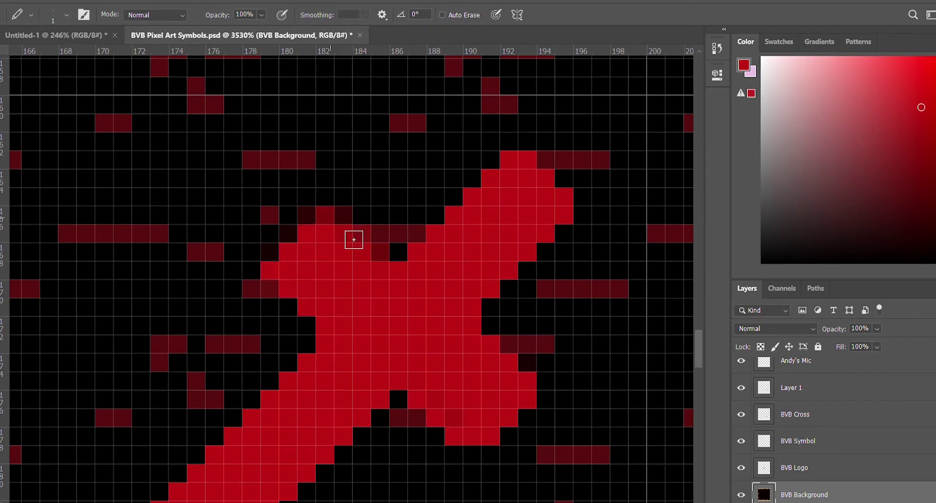
left_click_drag(509, 472, 532, 490)
scroll(540, 469, "down", 1)
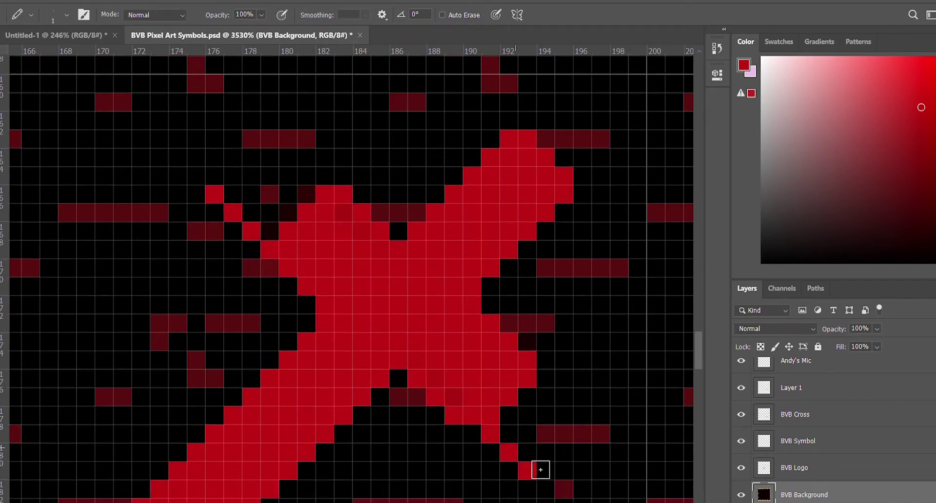
mouse_move(233, 176)
left_mouse_down()
mouse_move(293, 236)
mouse_move(568, 446)
left_mouse_up()
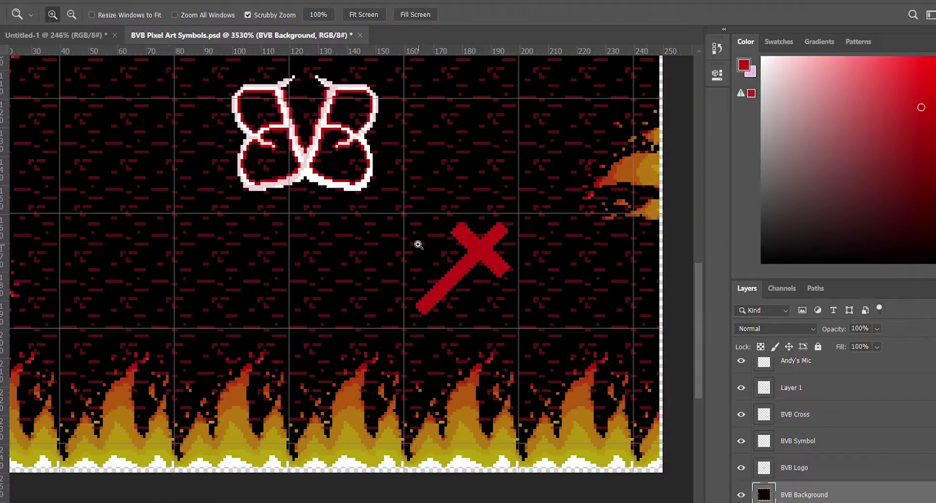
left_click_drag(297, 142, 418, 244)
left_click(501, 337, "alt")
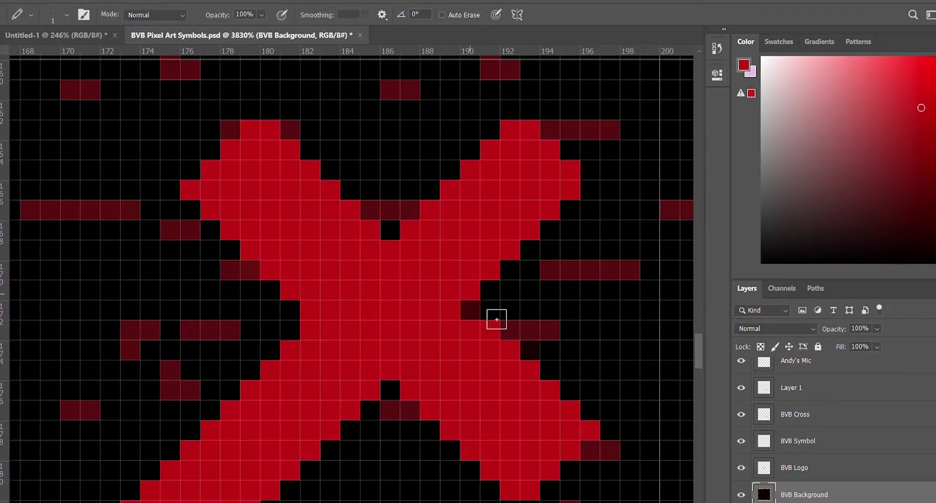
left_click_drag(496, 319, 407, 286)
Merge Layer 1 into BVB Cross, then merge the cross into BVB Background
left_click(761, 388)
left_click(741, 414, "alt")
left_click(740, 415, "alt")
key("ctrl+e")
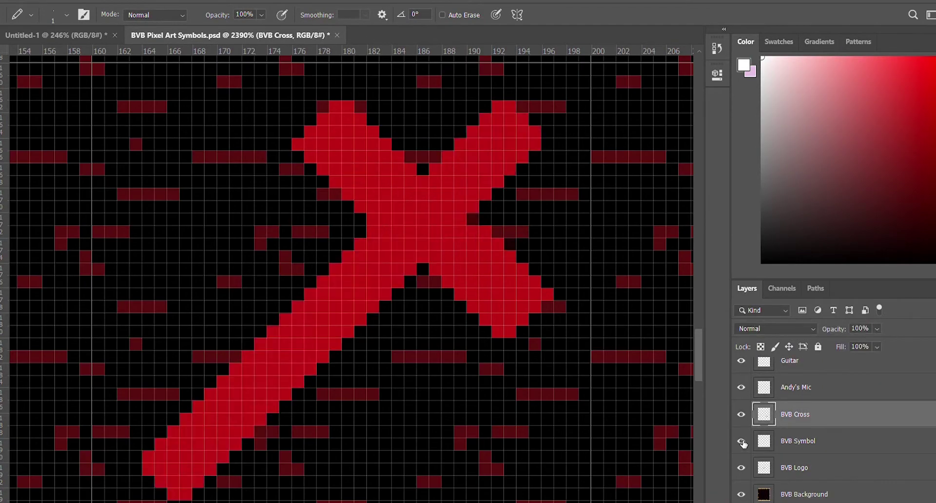
key("ctrl+e")
left_click(792, 478)
scroll(320, 392, "up", 2)
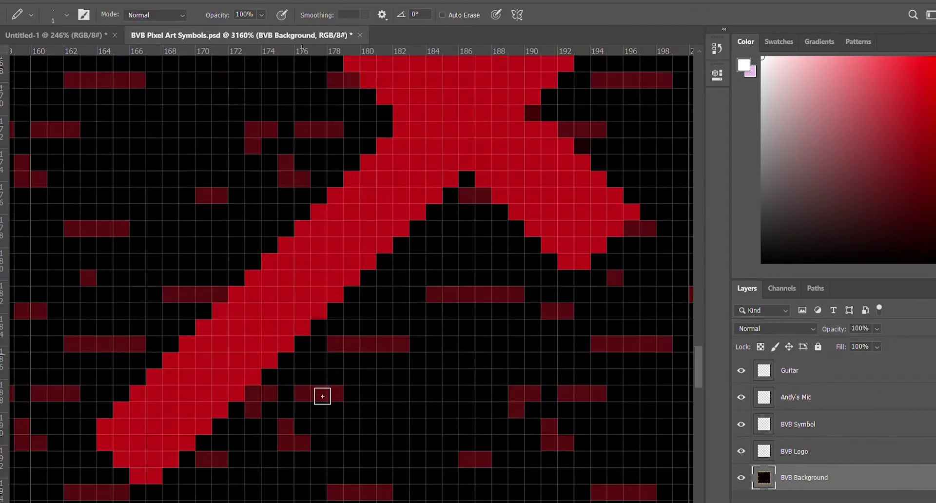
Outline the red X cross with white pixels
scroll(585, 251, "up", 3)
mouse_move(553, 243)
left_mouse_down()
mouse_move(602, 100)
mouse_move(324, 163)
mouse_move(426, 274)
left_mouse_up()
scroll(362, 333, "down", 10)
scroll(362, 333, "up", 10)
scroll(349, 369, "down", 1)
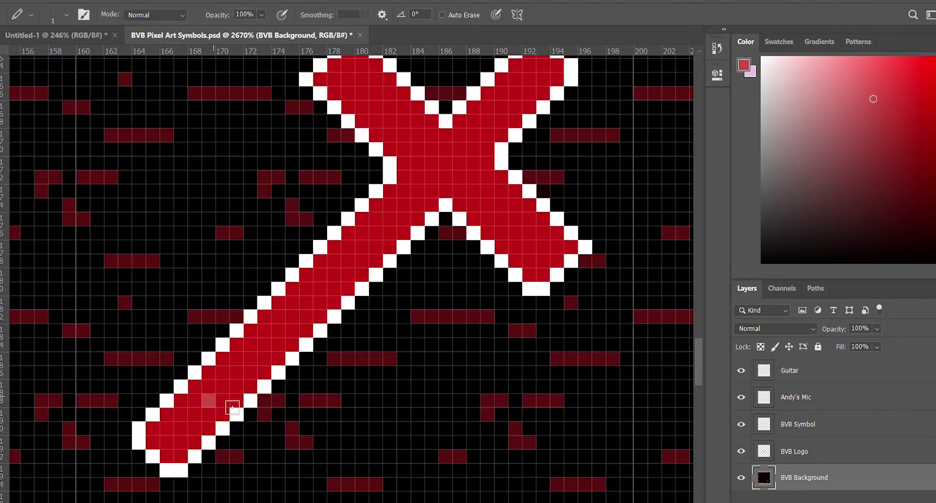
Add light-pink highlight pixels along the cross's stem and edges, undoing a misplaced one
left_click(404, 177, "shift")
scroll(421, 204, "up", 2)
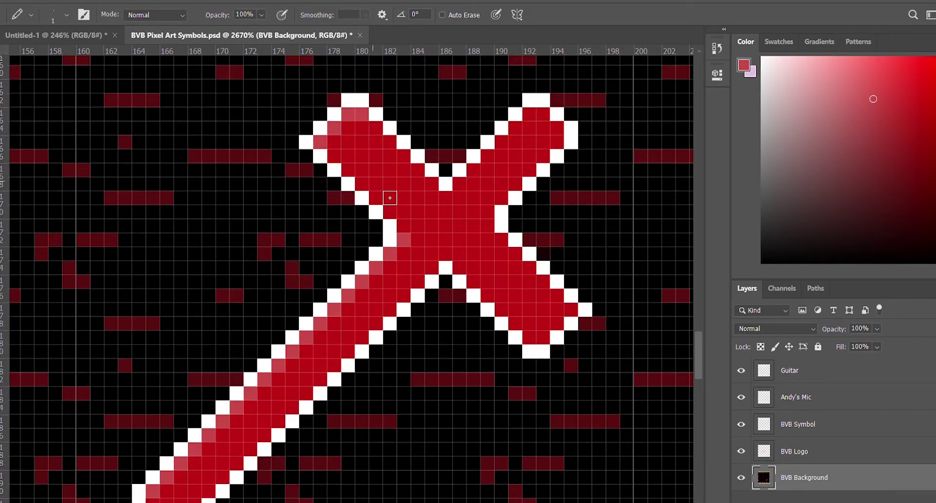
key("ctrl+z")
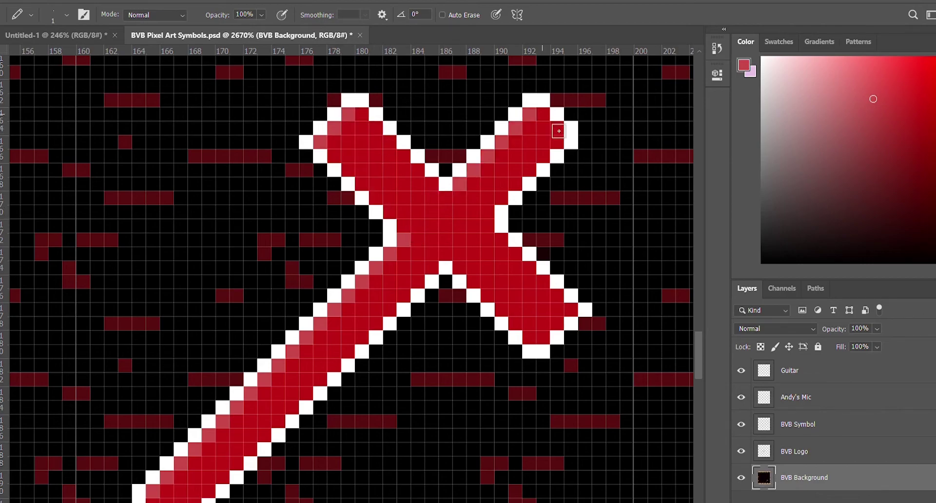
scroll(381, 326, "down", 10)
scroll(423, 334, "up", 10)
scroll(495, 246, "up", 5)
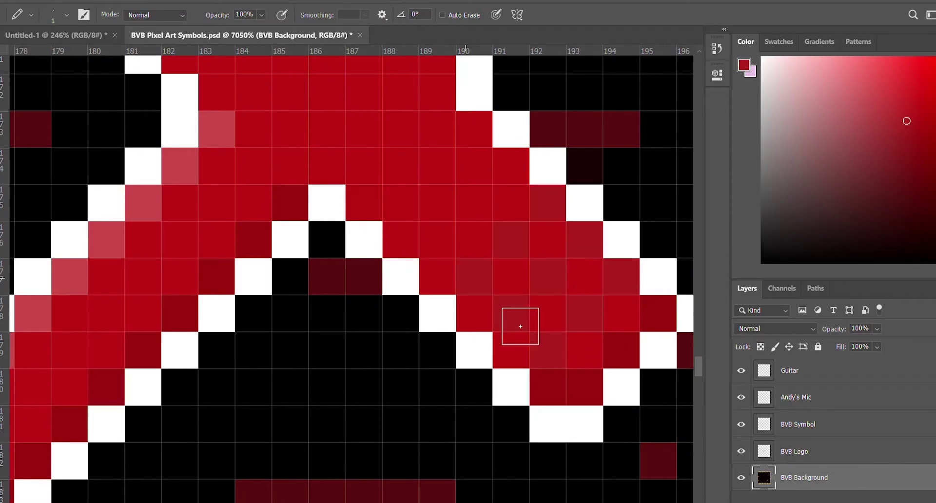
scroll(516, 328, "up", 3)
scroll(455, 359, "up", 2)
scroll(632, 184, "up", 2)
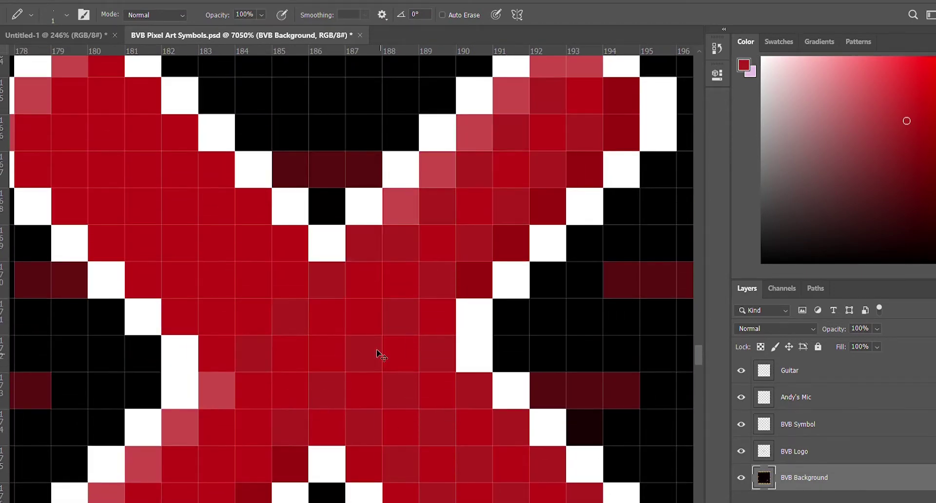
scroll(445, 435, "left", 4)
scroll(317, 340, "up", 1)
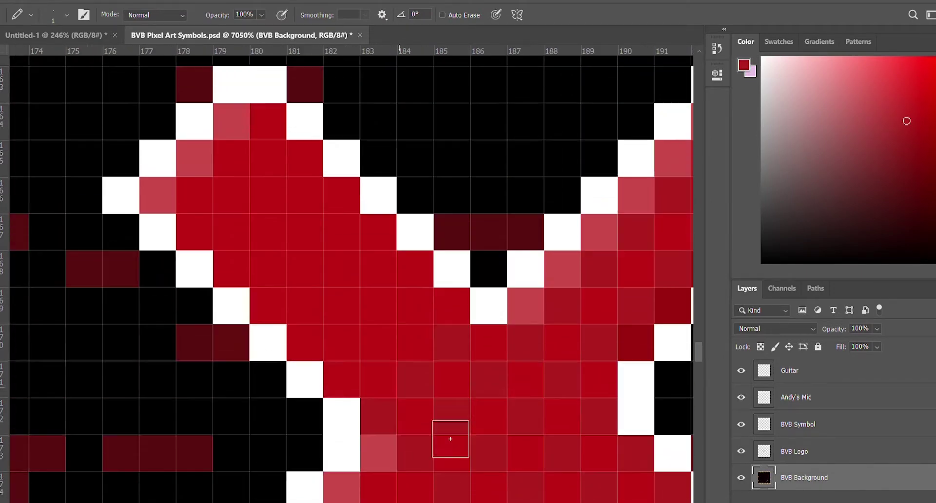
scroll(368, 309, "down", 5)
scroll(529, 324, "up", 5)
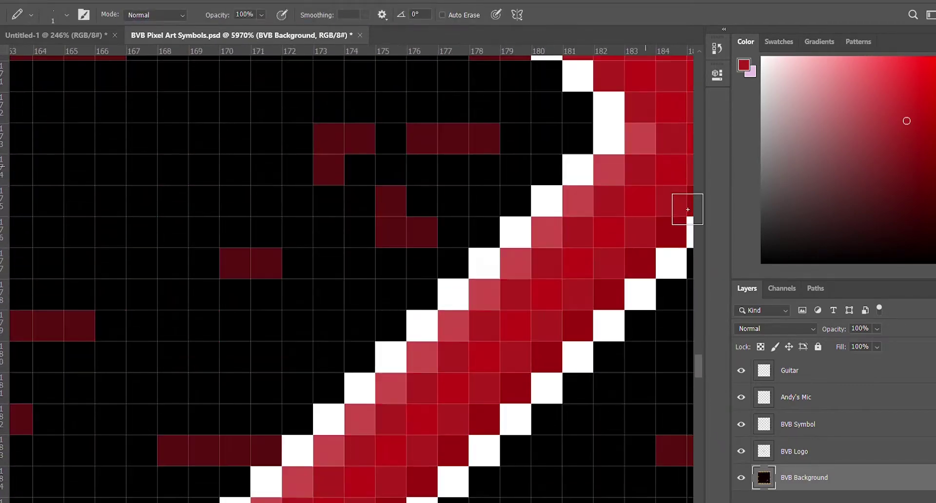
scroll(685, 209, "down", 10)
scroll(517, 476, "up", 3)
key("m")
left_click_drag(424, 308, 545, 427)
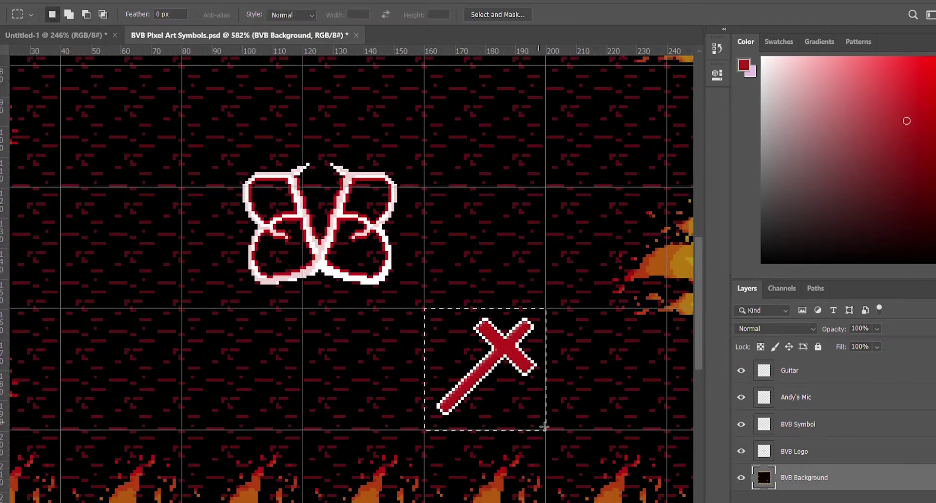
Copy the red cross to the left side, mirror it horizontally and merge it down
left_click_drag(505, 373, 134, 372)
key("ctrl+e")
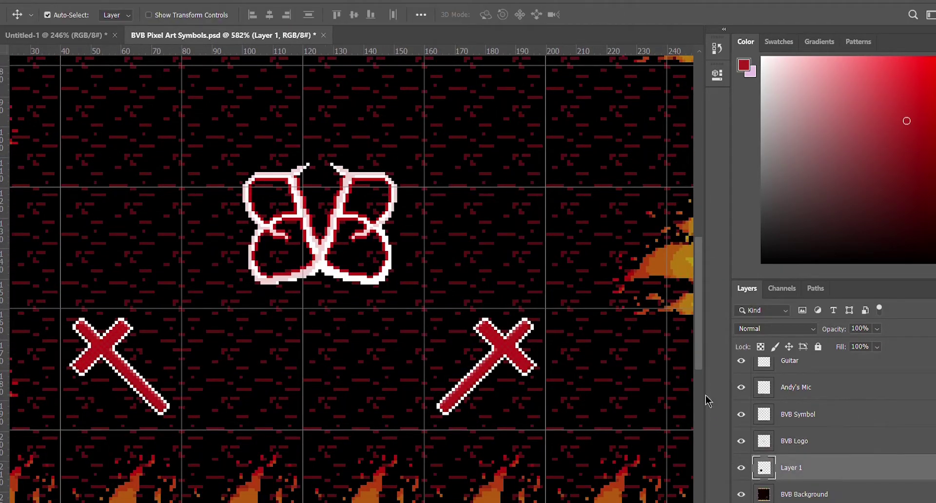
key("z")
scroll(564, 351, "down", 3)
Select the Andy's Mic layer and move the BVB logo up and slightly left
key("v")
left_click_drag(475, 315, 477, 318)
left_click(796, 396)
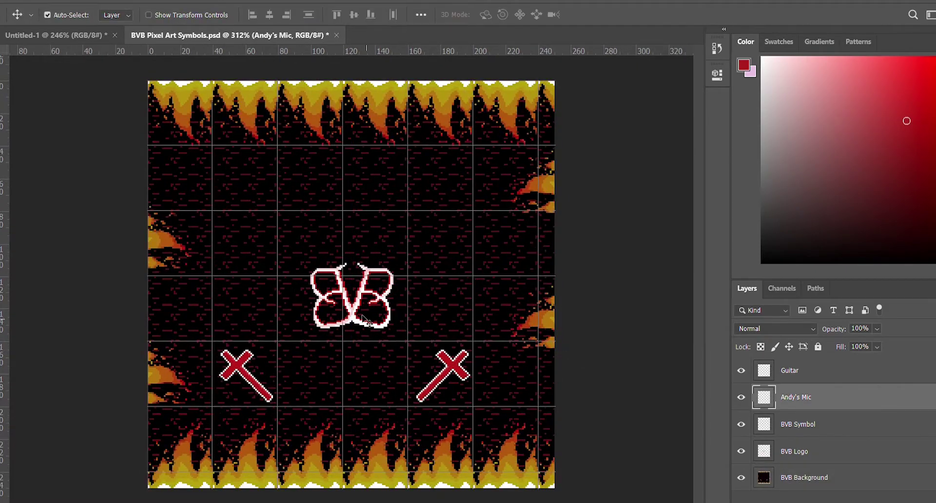
left_click_drag(366, 322, 356, 293)
Step through the layers and switch to the Untitled-1 reference document
key("alt+bracketright")
scroll(335, 397, "up", 5)
scroll(334, 397, "up", 3)
key("alt+bracketright")
key("ctrl+Tab")
scroll(442, 356, "up", 5)
scroll(437, 349, "down", 5)
Enlarge the microphone reference image and return to the pixel-art document
left_click(418, 336)
key("ctrl+t")
left_click_drag(492, 371, 682, 487)
key("Return")
key("ctrl+Tab")
key("b")
scroll(429, 425, "up", 3)
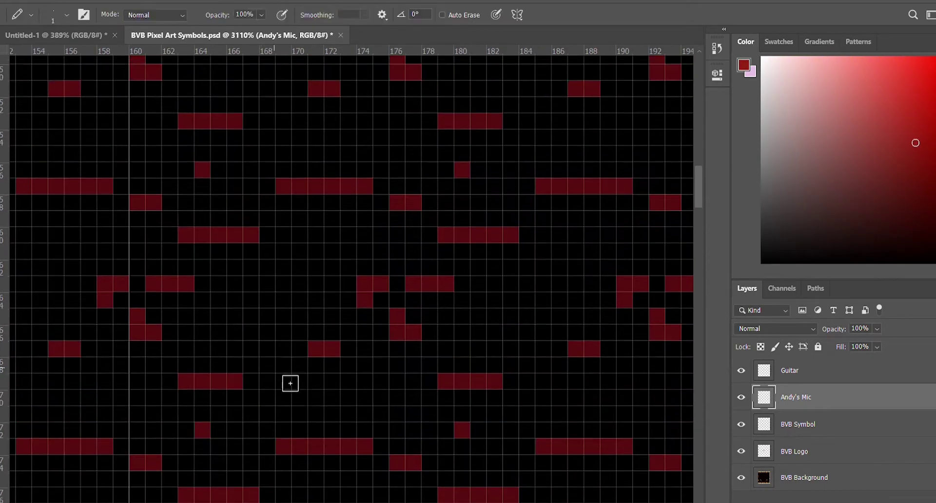
Paint the red mic body and draw a grey edge up its right side
mouse_move(428, 253)
left_mouse_down()
mouse_move(467, 299)
mouse_move(322, 391)
left_mouse_up()
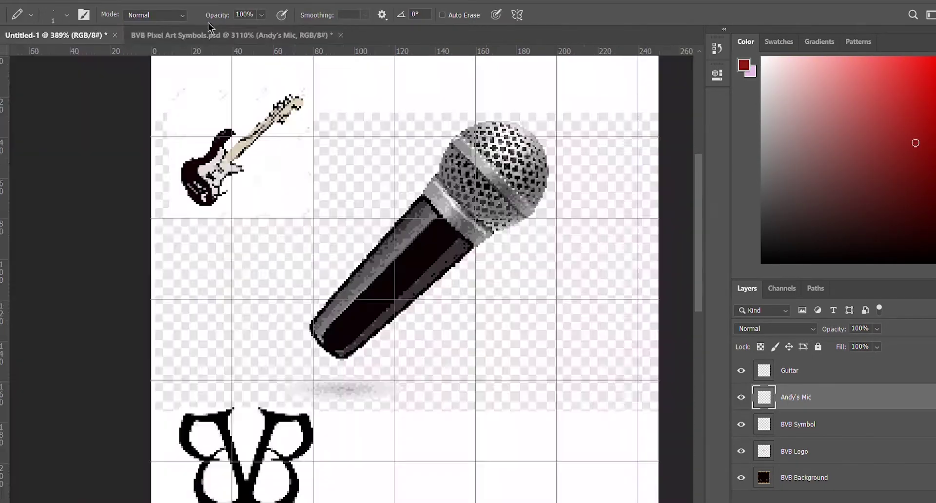
mouse_move(496, 259)
left_mouse_down()
mouse_move(473, 332)
mouse_move(546, 309)
left_mouse_up()
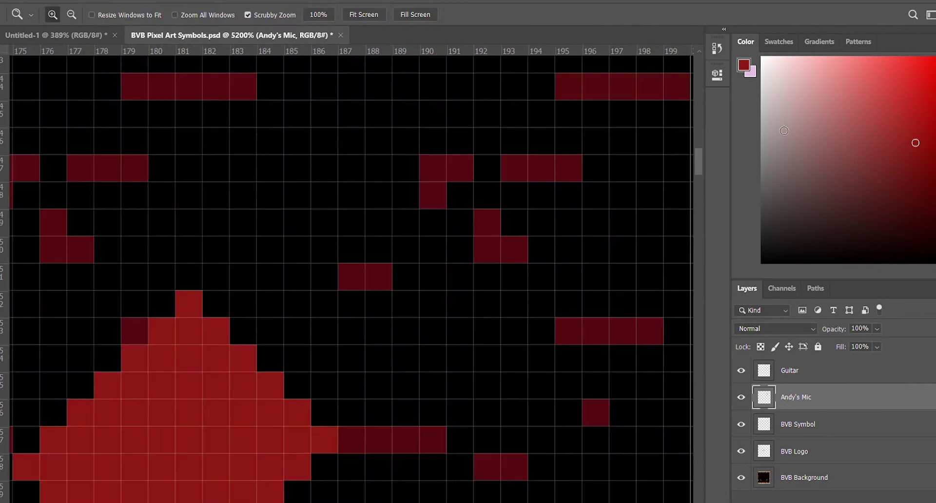
left_click_drag(189, 276, 351, 440)
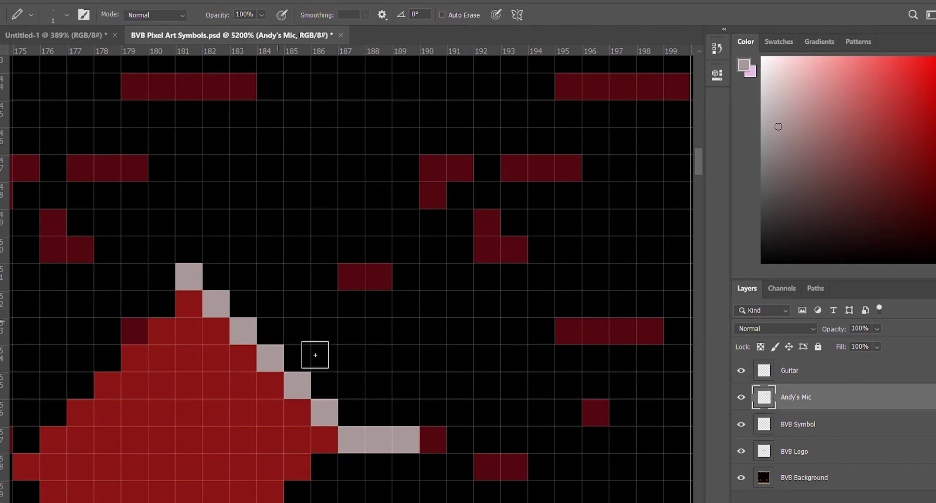
left_click_drag(571, 336, 538, 182)
Outline the mic head's left side and top, then fill it solid grey
scroll(502, 171, "up", 2)
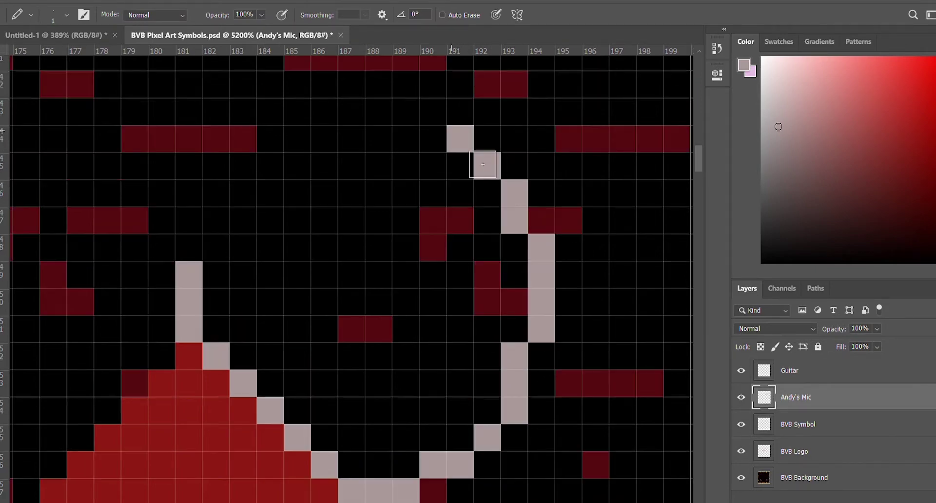
mouse_move(204, 247)
left_mouse_down()
mouse_move(327, 149)
mouse_move(404, 125)
left_mouse_up()
key("ctrl+minus")
key("ctrl+plus")
mouse_move(382, 204)
left_mouse_down()
mouse_move(482, 205)
mouse_move(530, 455)
left_mouse_up()
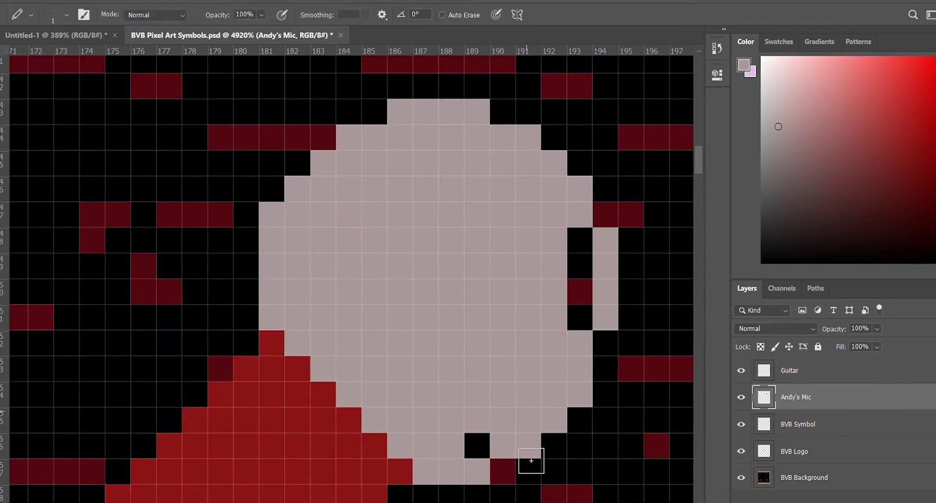
scroll(530, 455, "down", 1)
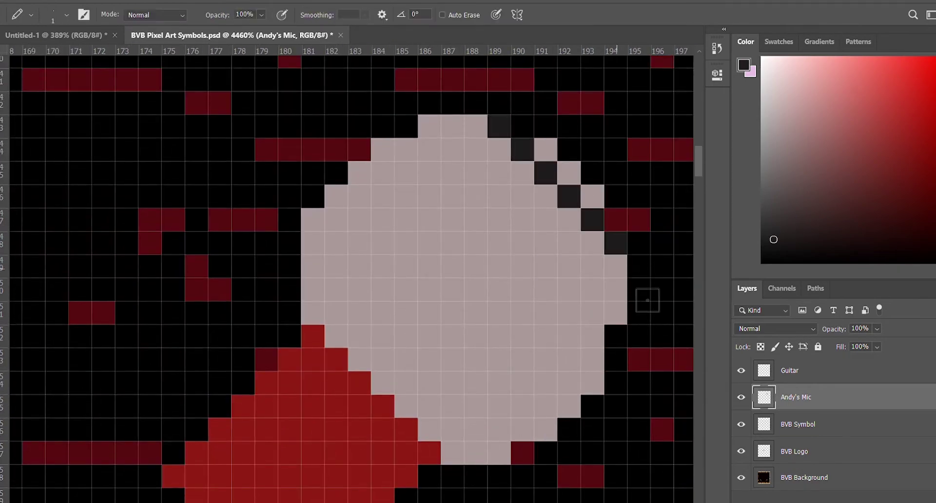
Add a black checkered grille to the mic head and check the reference
mouse_move(566, 319)
left_mouse_down()
mouse_move(417, 188)
mouse_move(371, 236)
mouse_move(518, 476)
mouse_move(488, 484)
left_mouse_up()
scroll(489, 484, "down", 1)
key("ctrl+Tab")
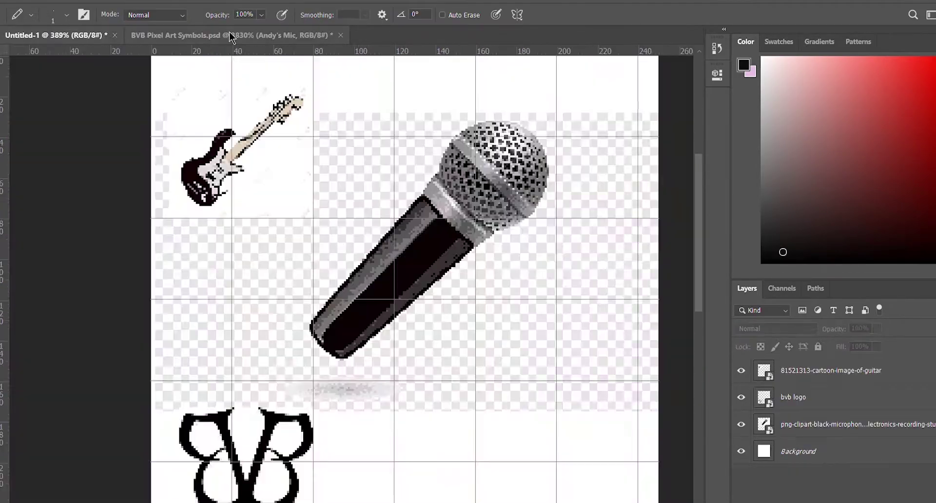
Blacken more grille checker pixels and zoom in closer on the grille
key("ctrl+Tab")
mouse_move(430, 391)
left_mouse_down()
mouse_move(340, 472)
mouse_move(367, 486)
left_mouse_up()
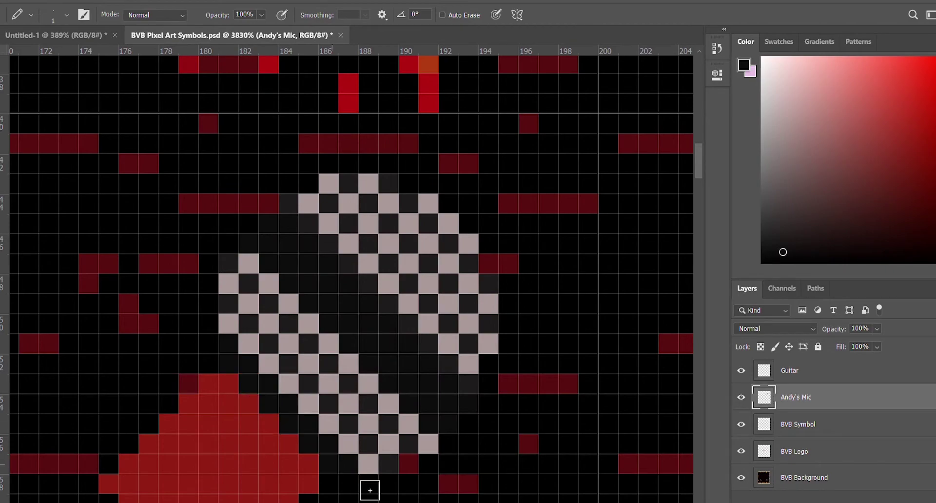
key("z")
left_click_drag(349, 311, 380, 311)
key("b")
Repaint the dark grille squares dark grey and sample the mic's dark red
mouse_move(386, 392)
left_mouse_down()
mouse_move(217, 211)
mouse_move(587, 313)
left_mouse_up()
scroll(631, 277, "up", 1)
scroll(631, 277, "down", 2)
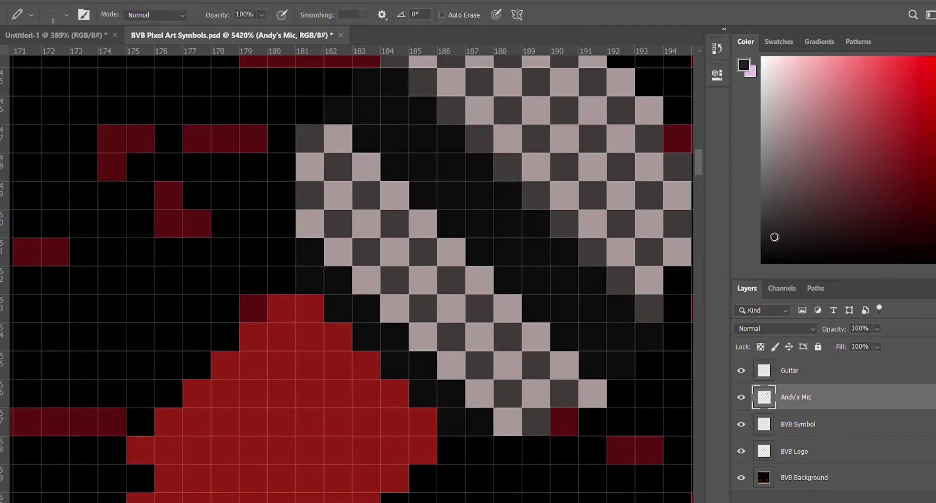
scroll(429, 307, "down", 5)
left_click(331, 383, "alt")
scroll(312, 392, "down", 1)
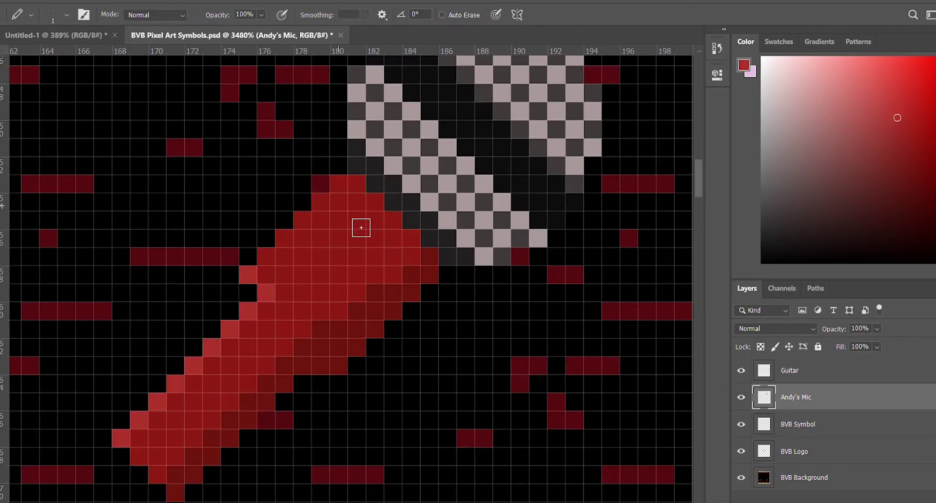
scroll(397, 326, "up", 3)
Lighten five grille pixels to light grey along the left edge and top rows
left_click(355, 260)
left_click(355, 297)
left_click(429, 187)
left_click(448, 169)
left_click(483, 169)
left_click(354, 270, "alt")
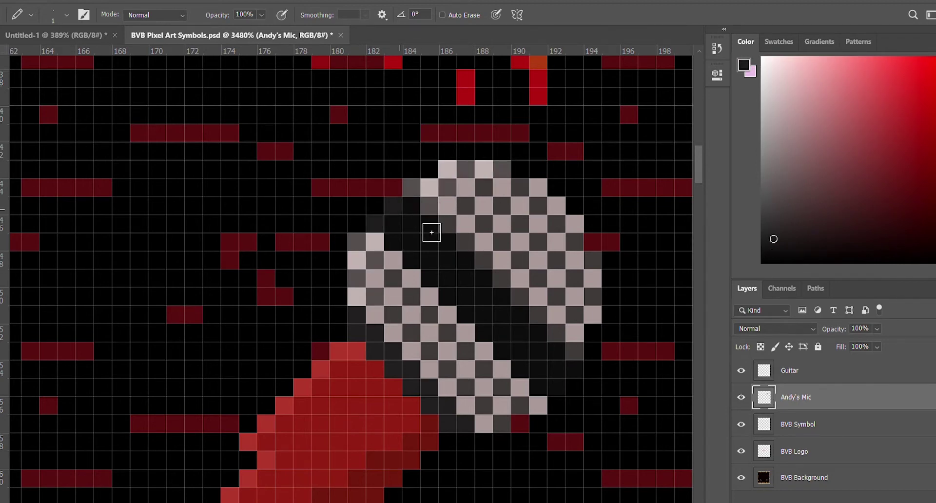
Set the drawing colour to black, then tune it to a light pinkish grey
left_click(449, 424, "alt")
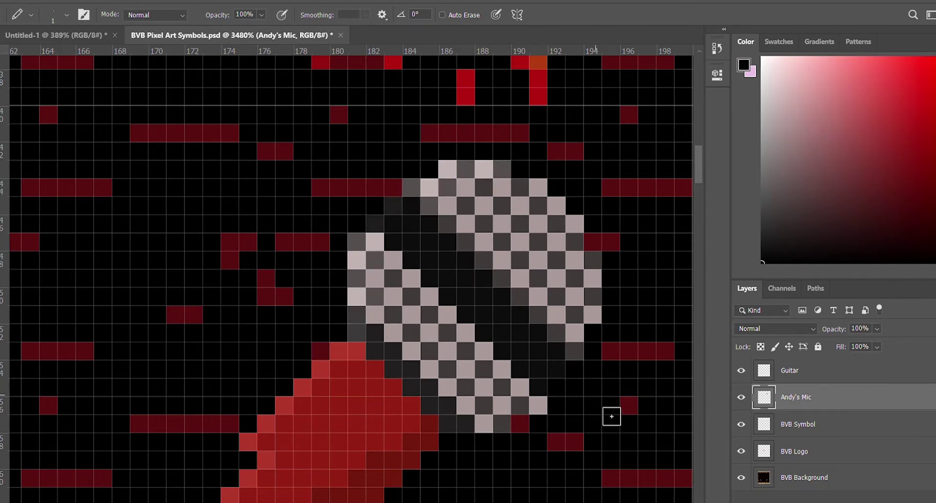
left_click(814, 246)
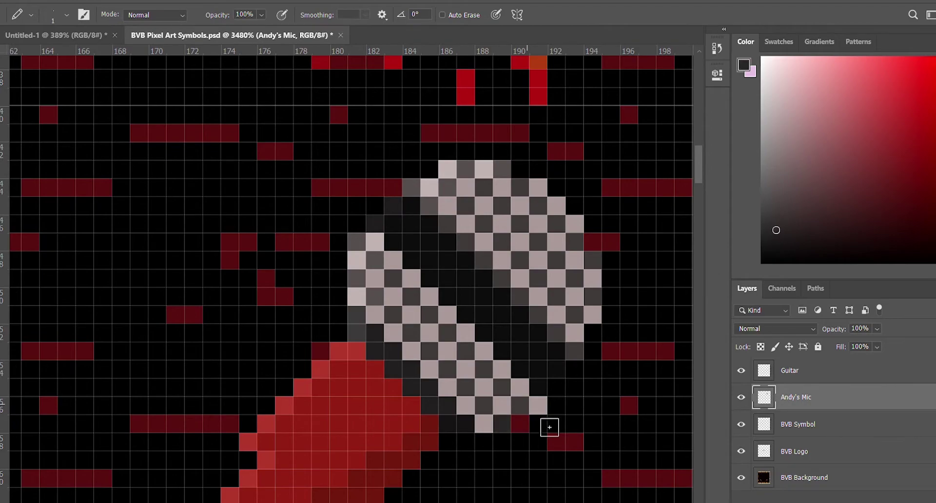
left_click(483, 423, "alt")
key("z")
left_click(616, 293, "alt")
On the BVB Symbol layer, draw the white Y-shaped base of the symbol
mouse_move(624, 274)
left_mouse_down()
mouse_move(559, 267)
mouse_move(590, 267)
left_mouse_up()
key("alt+bracketleft")
key("b")
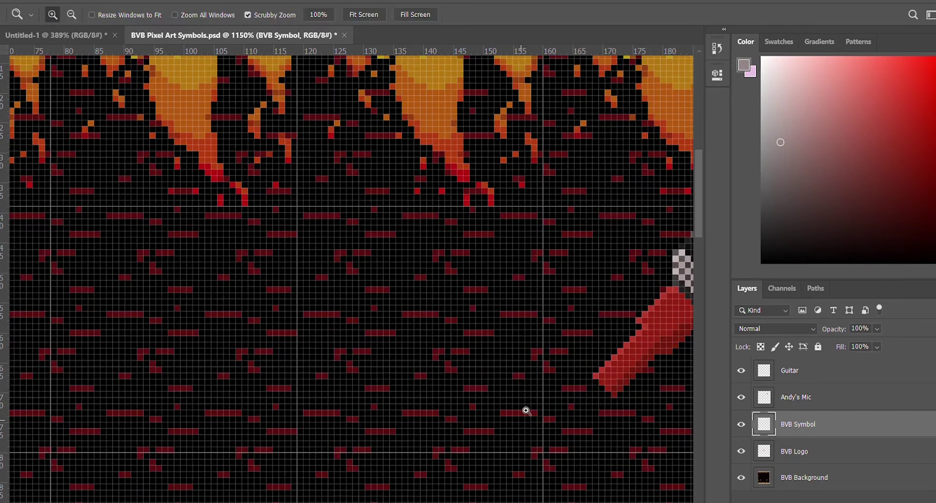
left_click_drag(526, 412, 556, 412)
mouse_move(371, 312)
left_mouse_down()
mouse_move(400, 463)
mouse_move(429, 312)
mouse_move(462, 385)
left_mouse_up()
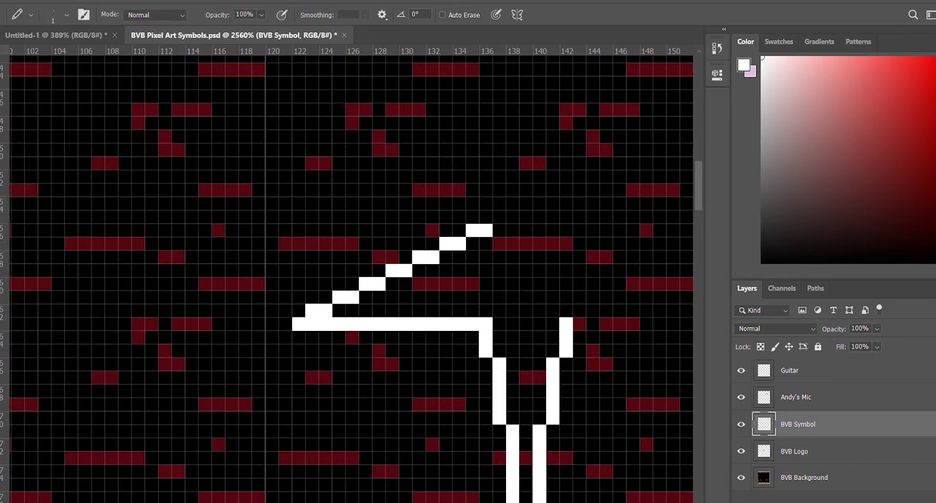
Undo a misplaced white diagonal and add a short white vertical stroke instead
scroll(389, 363, "right", 3)
scroll(391, 417, "up", 3)
left_click_drag(367, 384, 246, 257)
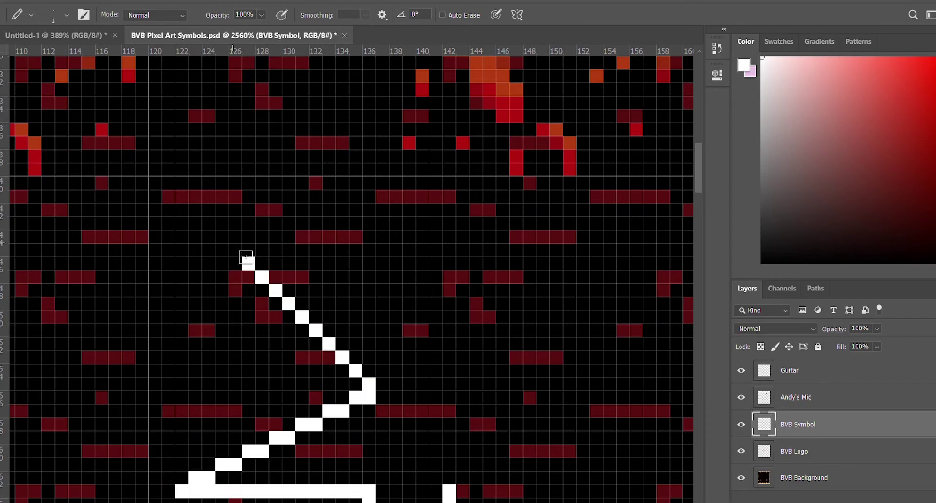
key("ctrl+z")
left_click_drag(355, 361, 351, 337)
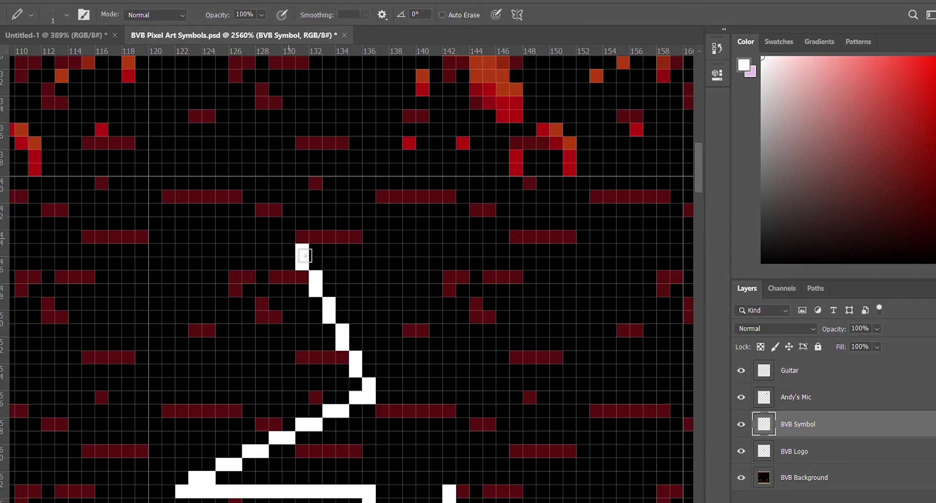
scroll(305, 255, "down", 3)
scroll(330, 157, "up", 2)
scroll(330, 157, "up", 1)
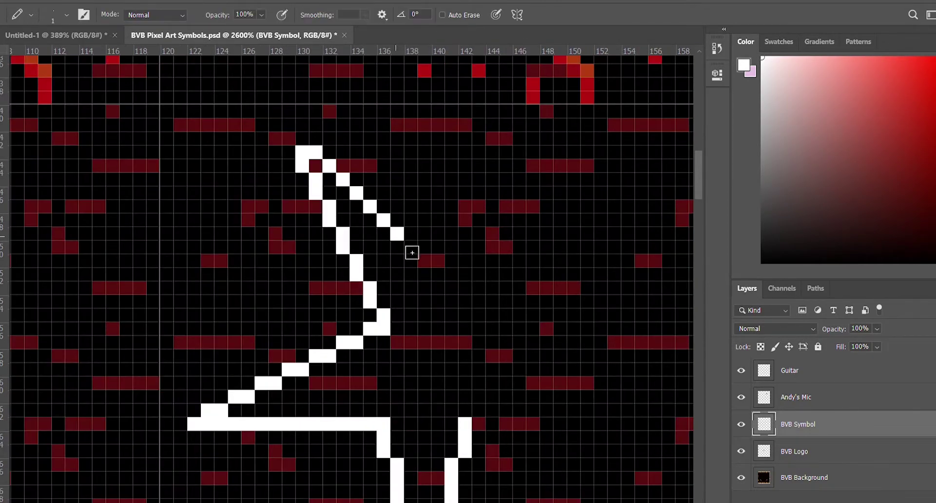
scroll(412, 252, "down", 2)
Copy the drawn symbol half onto a new layer and move it right
key("m")
left_click_drag(303, 181, 464, 494)
key("ctrl+j")
key("v")
left_click_drag(444, 406, 550, 406)
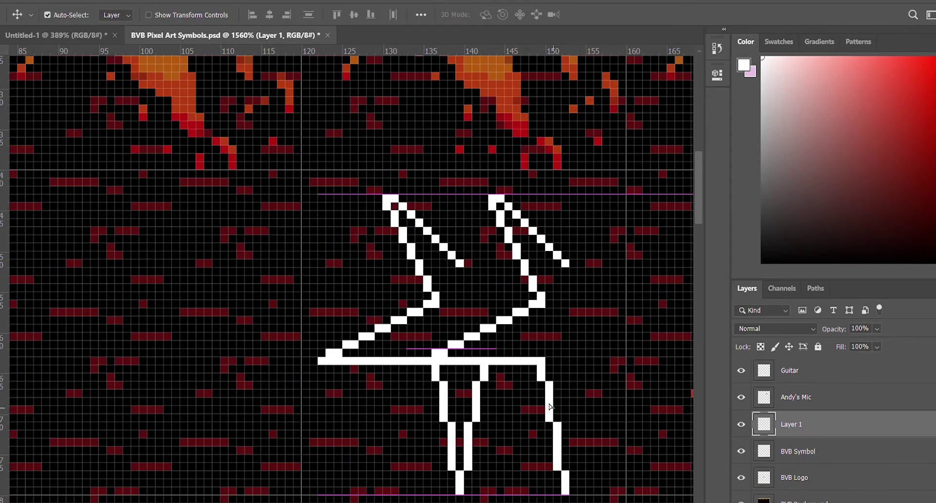
Flip the copied half horizontally and merge it into the BVB Symbol layer
key("ctrl+t")
key("Return")
key("ctrl+e")
scroll(371, 252, "up", 2)
key("b")
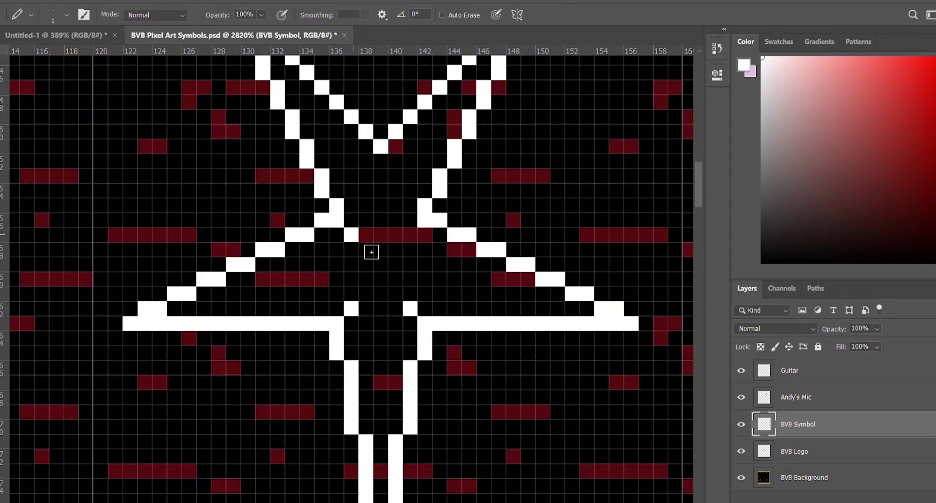
scroll(560, 293, "down", 2)
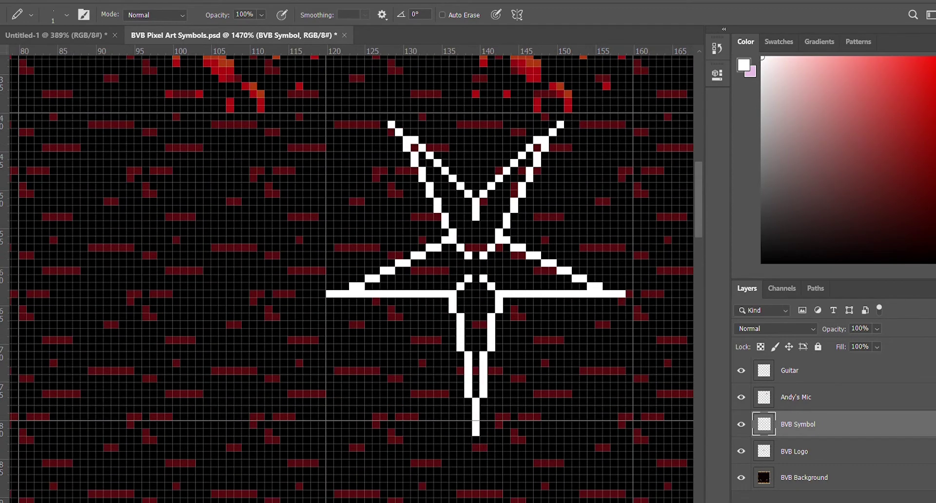
scroll(476, 272, "up", 2)
scroll(512, 325, "up", 1)
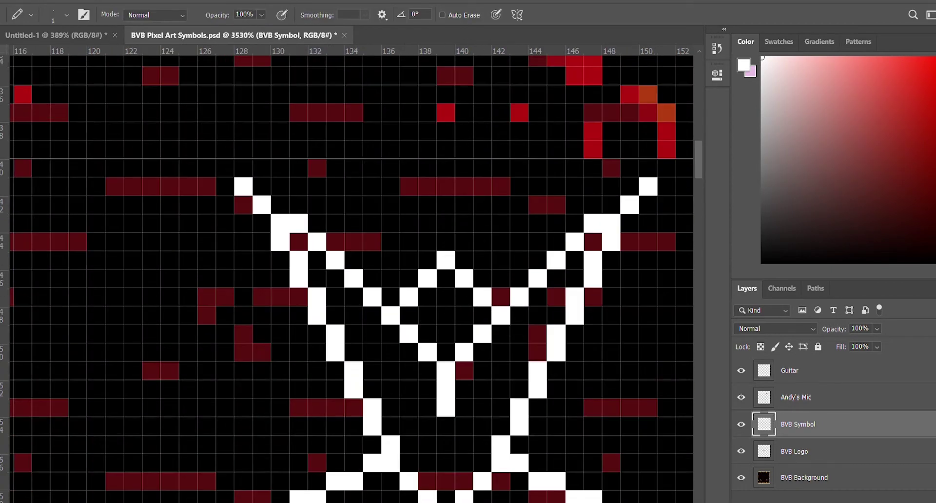
Redraw the white pixels around the star's centre diamond
left_click_drag(482, 315, 464, 296)
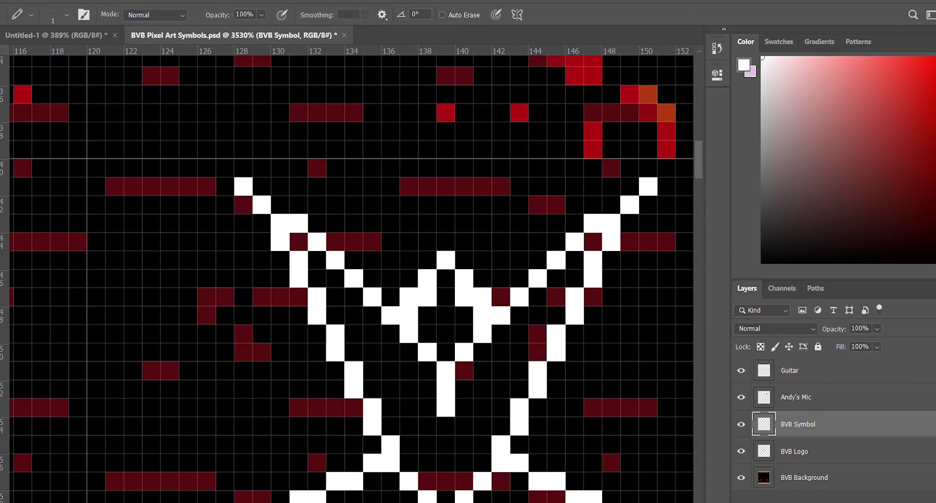
key("ctrl+z")
left_click_drag(372, 260, 414, 286)
mouse_move(408, 242)
left_mouse_down()
mouse_move(501, 260)
mouse_move(483, 260)
left_mouse_up()
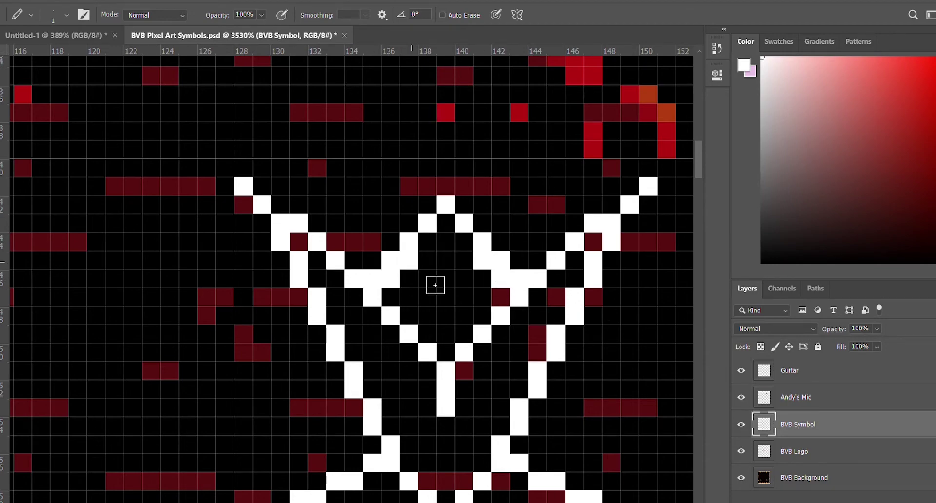
left_click_drag(408, 261, 463, 242)
scroll(588, 280, "up", 1)
Draw white strokes above the V shapes, plus a diagonal column, step and bar
left_click_drag(483, 200, 575, 256)
left_click_drag(419, 200, 354, 219)
scroll(361, 255, "down", 5)
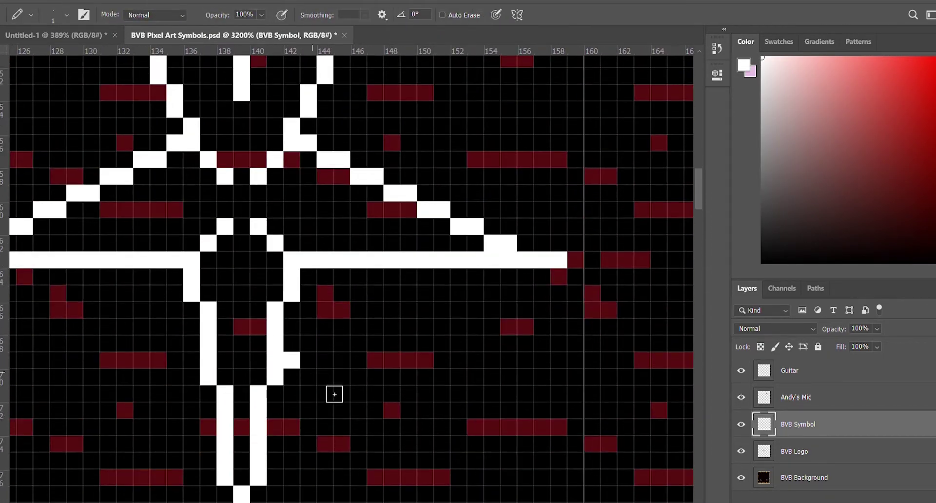
left_click_drag(342, 360, 392, 275)
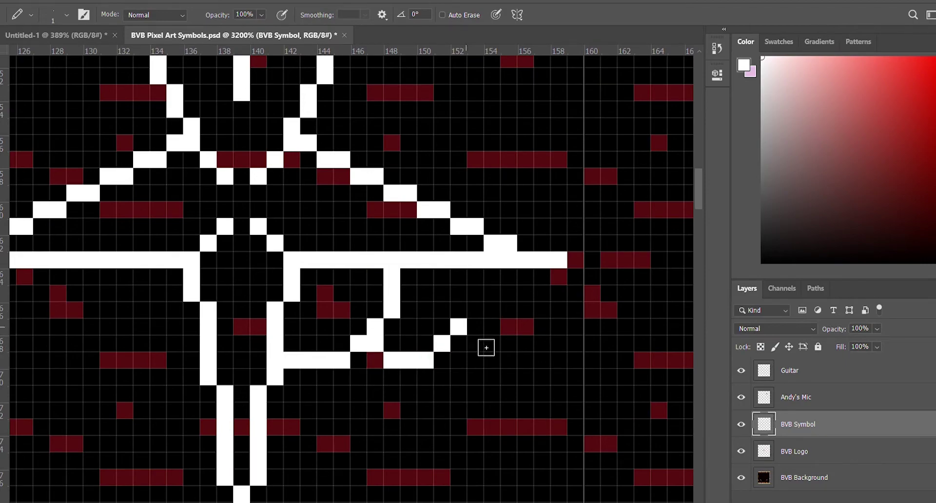
left_click_drag(358, 427, 276, 443)
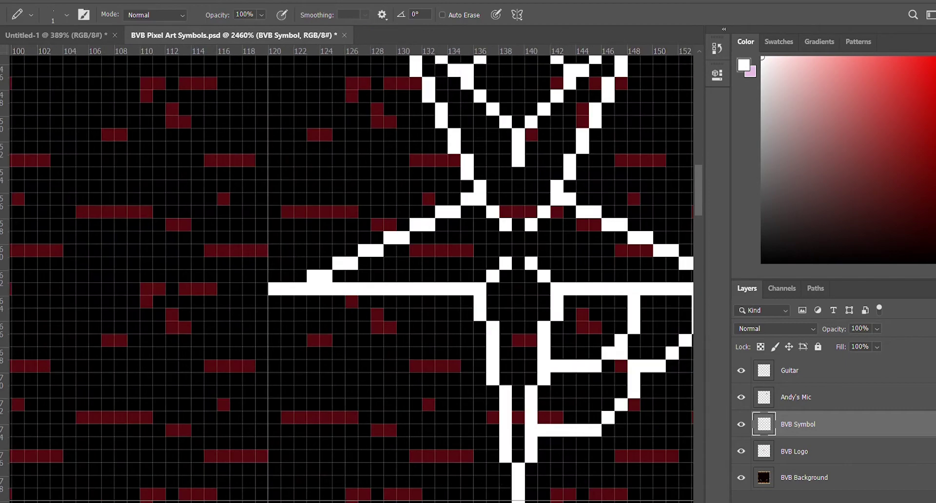
scroll(611, 396, "up", 3)
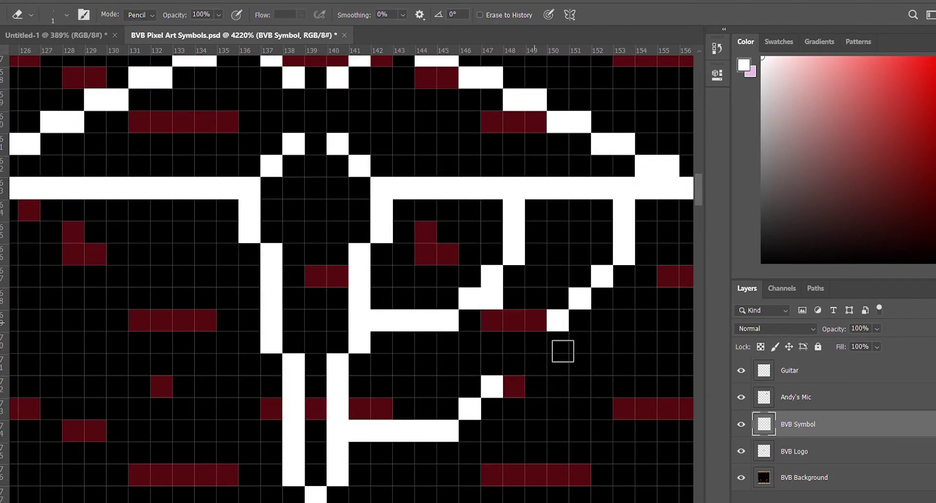
Add white pixels near the right diagonal and remove stray ones
left_click_drag(534, 298, 513, 276)
left_click_drag(447, 342, 469, 364)
scroll(444, 350, "down", 2)
scroll(367, 303, "down", 2)
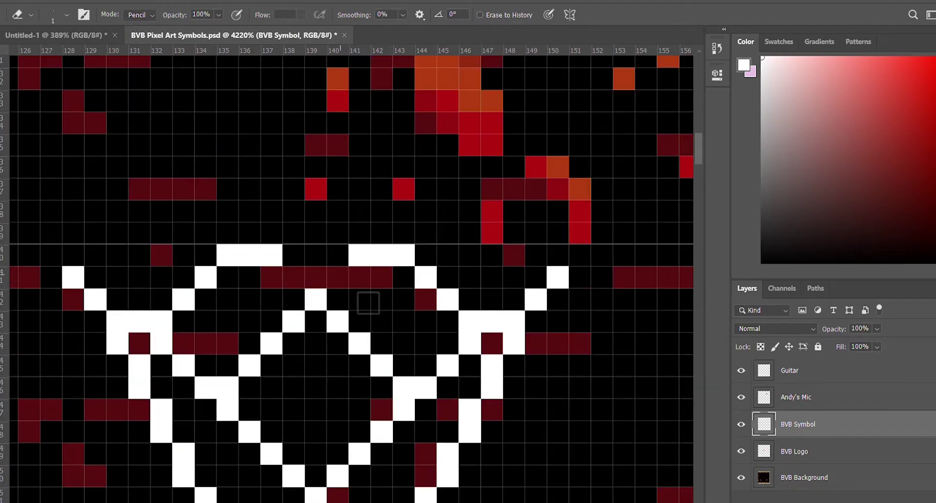
scroll(531, 314, "down", 3)
scroll(531, 315, "up", 3)
scroll(497, 320, "up", 1)
Mirror the symbol's right half onto the left and merge it into BVB Symbol
key("m")
left_click_drag(355, 254, 532, 407)
key("ctrl+j")
key("ctrl+t")
left_click_drag(469, 349, 219, 341)
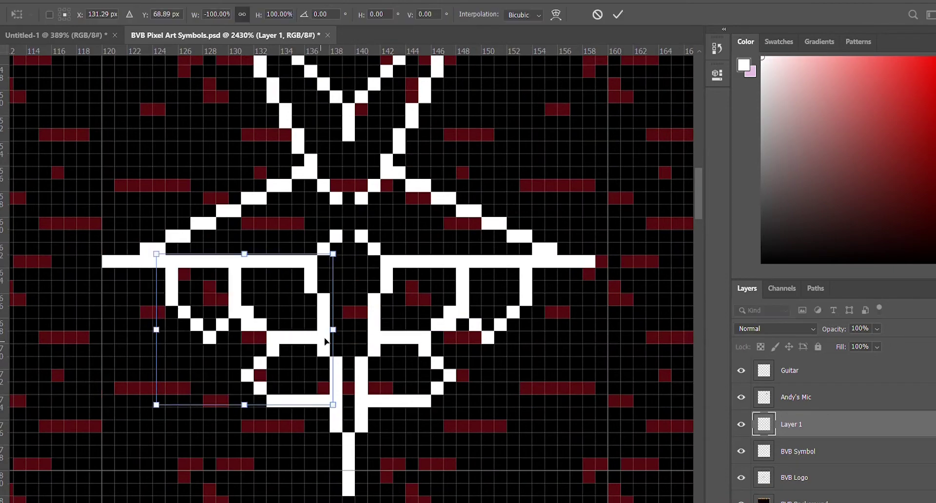
key("Return")
key("ctrl+e")
scroll(604, 360, "down", 2)
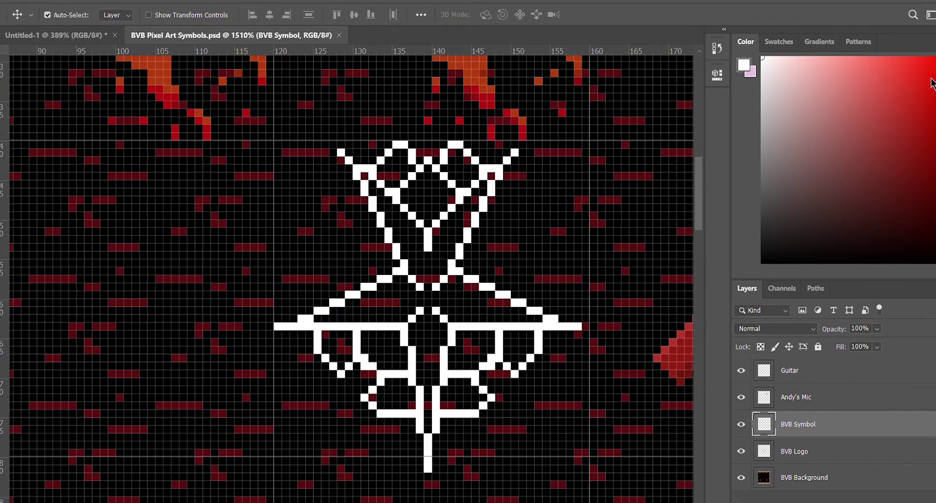
Mirror the right half with its new upper lobes to the left and merge it
key("b")
scroll(565, 161, "up", 2)
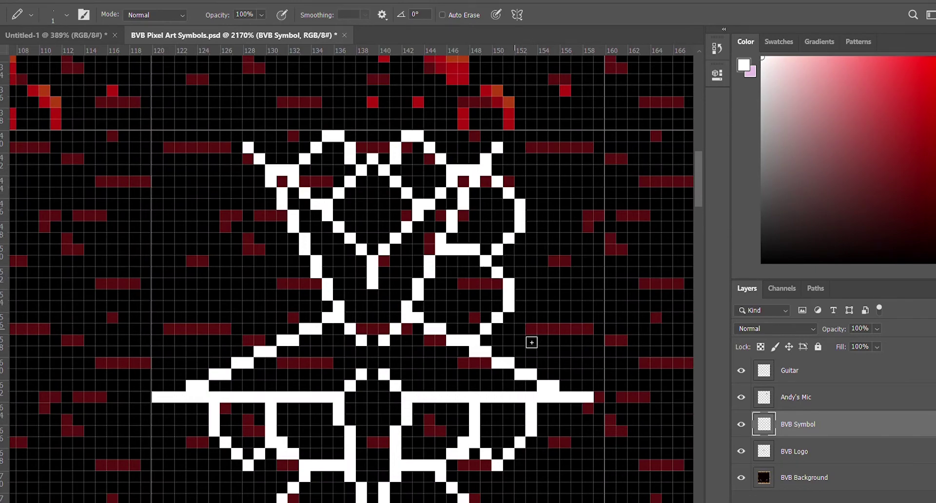
key("m")
left_click_drag(400, 130, 604, 401)
key("ctrl+j")
key("ctrl+t")
left_click_drag(604, 266, 209, 266)
left_click_drag(292, 356, 152, 356)
key("Return")
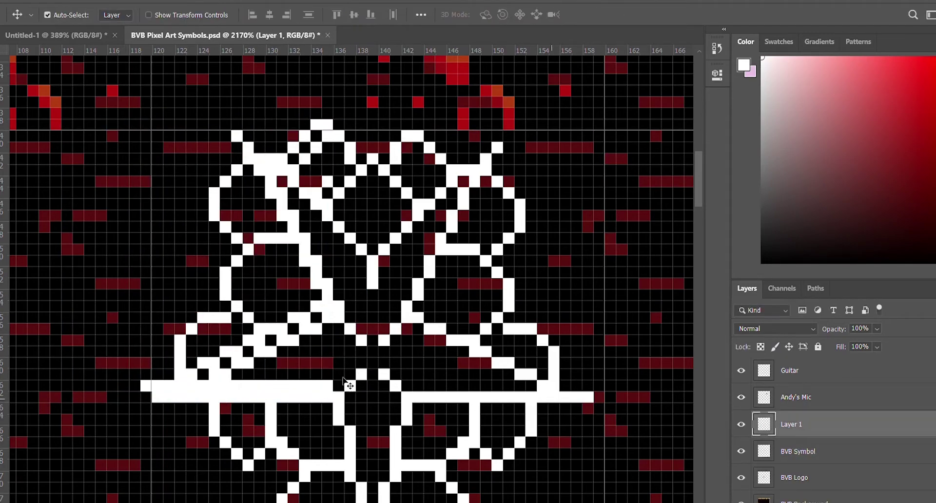
key("ctrl+e")
key("z")
scroll(496, 323, "down", 3)
scroll(496, 322, "up", 2)
Shade the symbol's central columns and long horizontal bar light grey
key("b")
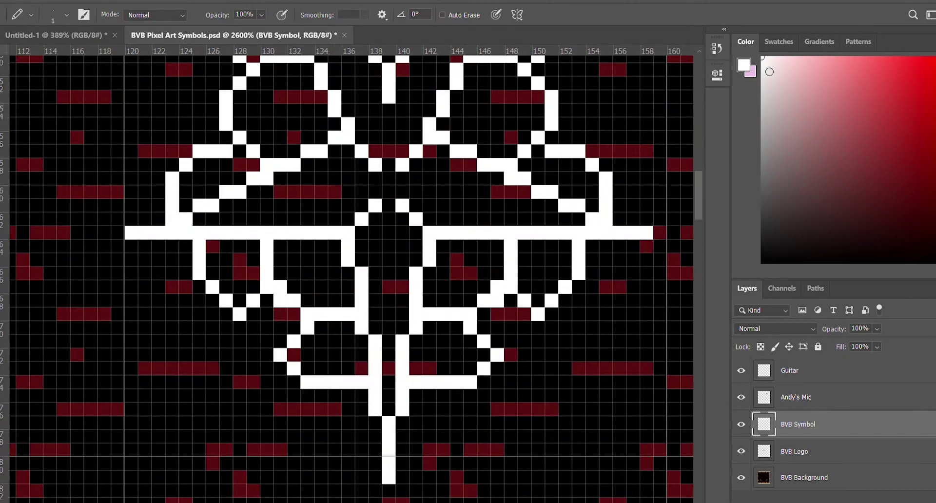
left_click_drag(402, 409, 362, 262)
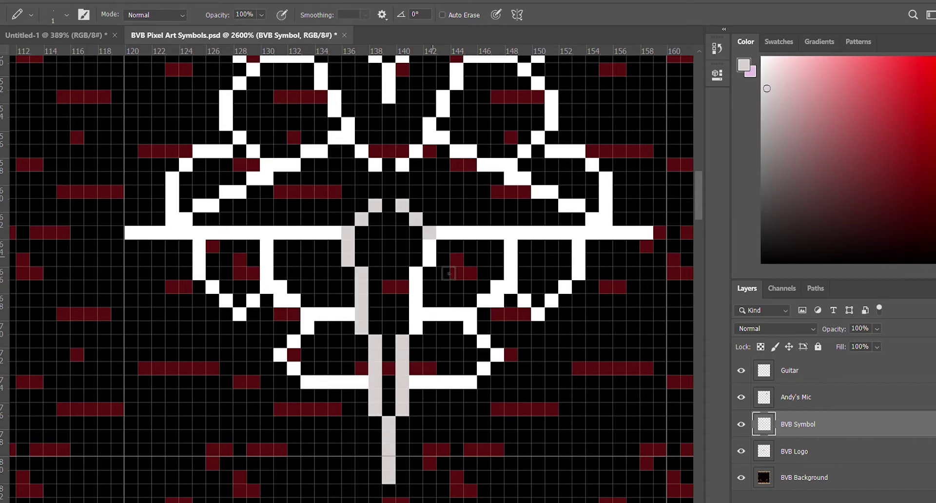
scroll(446, 256, "up", 1)
left_click_drag(647, 263, 131, 263)
scroll(131, 264, "up", 3)
left_click_drag(566, 330, 584, 347)
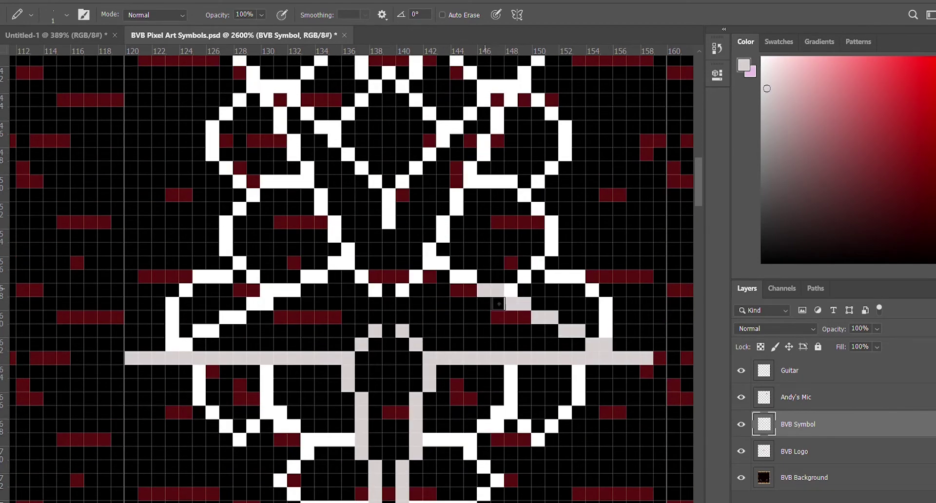
Shade a diagonal lobe edge light grey and undo the stray grey pixels
left_click_drag(383, 305, 275, 320)
scroll(202, 360, "up", 2)
left_click_drag(348, 335, 239, 143)
left_click_drag(428, 336, 538, 143)
key("ctrl+z")
key("ctrl+z")
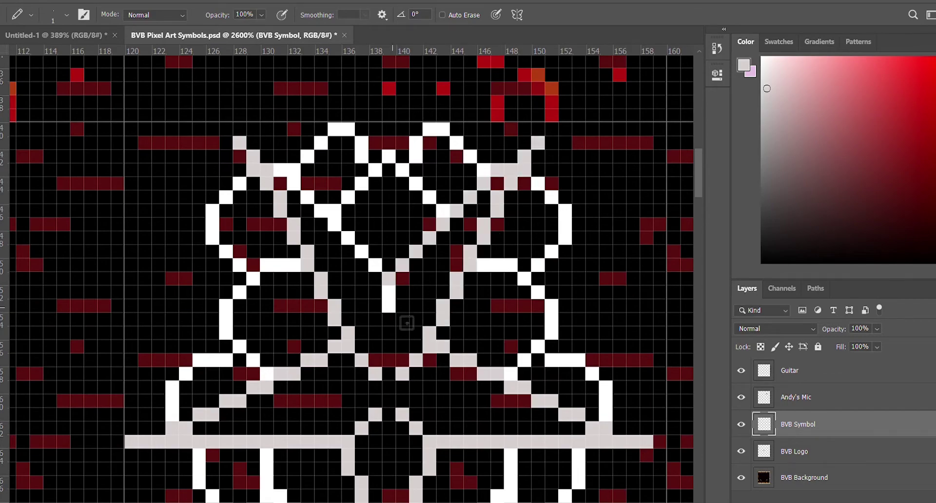
key("v")
scroll(404, 322, "down", 5)
scroll(439, 292, "up", 2)
scroll(551, 323, "down", 2)
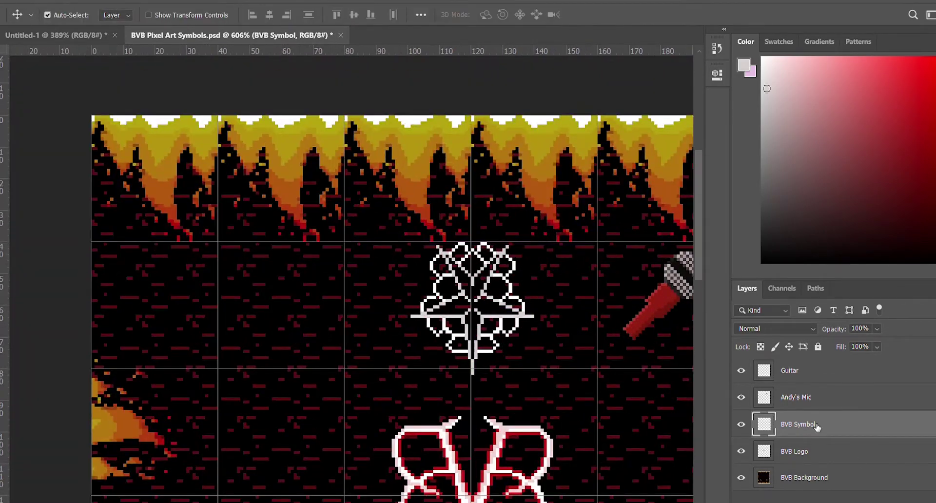
Make the Guitar layer active and commit the transform on the guitar reference image
left_click(790, 371)
scroll(564, 282, "down", 3)
scroll(455, 431, "up", 5)
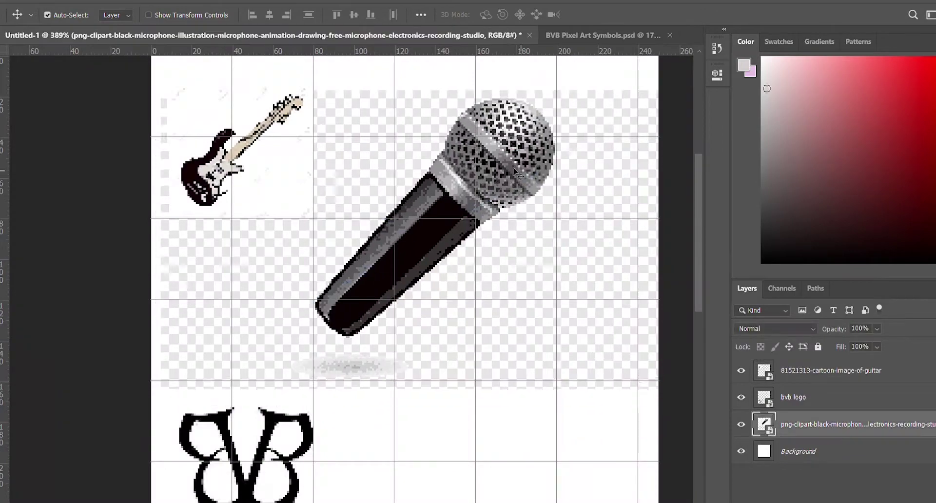
key("Return")
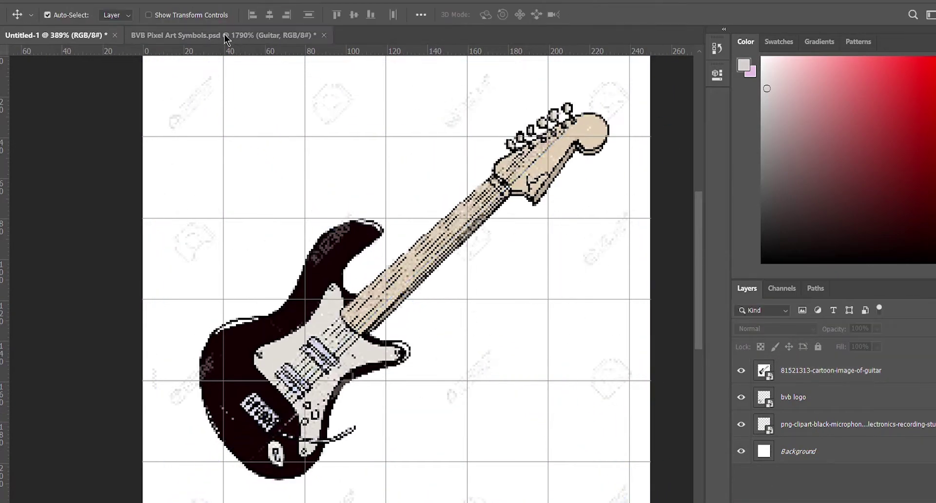
left_click(225, 35)
key("b")
Paint the guitar neck as a solid diagonal pixel band
left_click_drag(373, 242, 475, 156)
key("ctrl+z")
left_click(364, 250)
mouse_move(371, 253)
left_mouse_down()
mouse_move(468, 161)
mouse_move(476, 170)
left_mouse_up()
left_click_drag(389, 234, 465, 163)
left_click(56, 35)
left_click(176, 36)
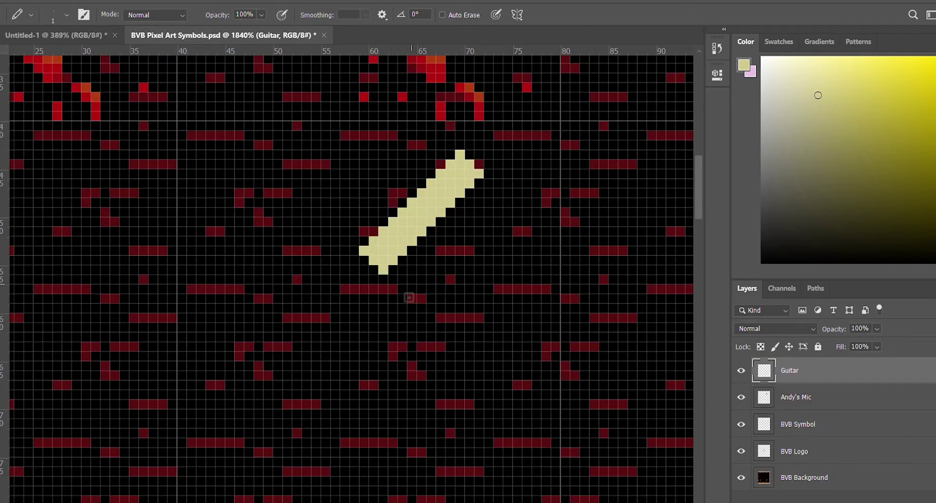
Begin the purple body outline left of the neck, curving down, checking the reference
scroll(319, 302, "up", 5)
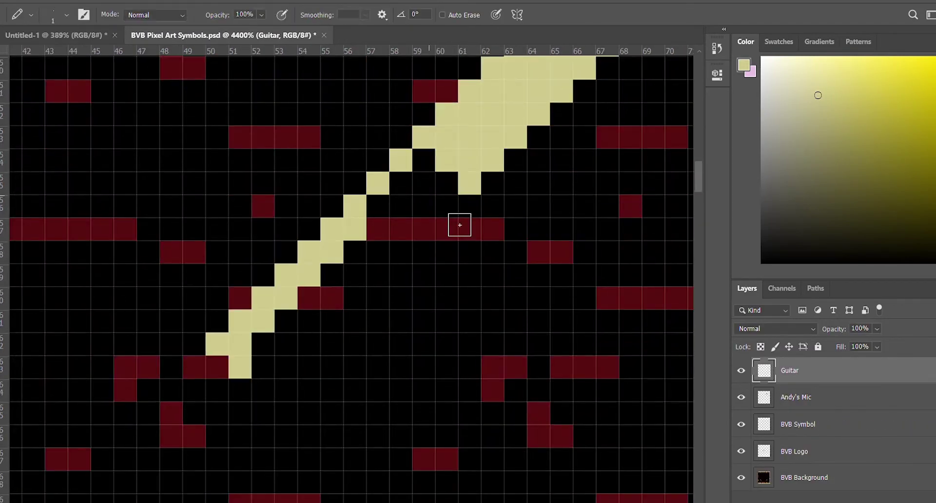
key("z")
scroll(472, 243, "down", 6)
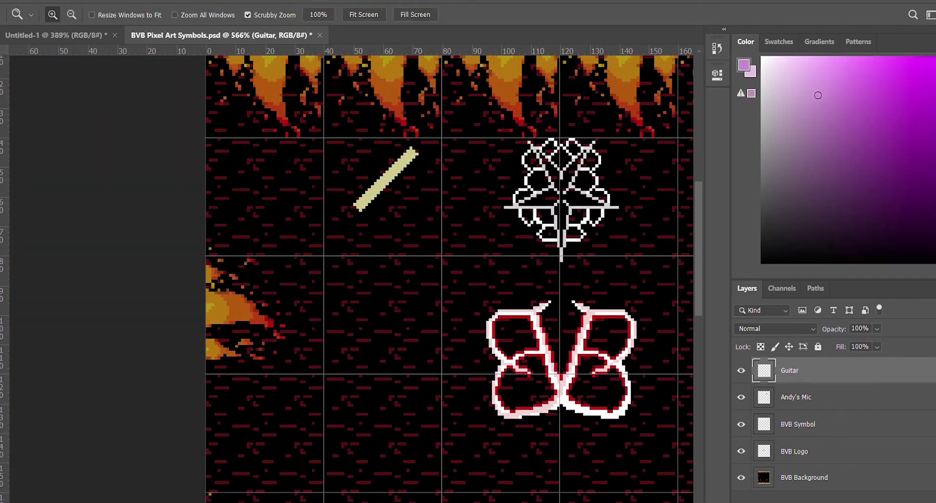
scroll(450, 202, "up", 3)
scroll(365, 271, "up", 2)
scroll(411, 355, "up", 2)
key("b")
key("ctrl+Tab")
key("ctrl+Tab")
left_click_drag(393, 210, 392, 275)
left_click_drag(429, 147, 261, 282)
Extend the purple outline lower down the body, then undo that lower stroke
key("ctrl+Tab")
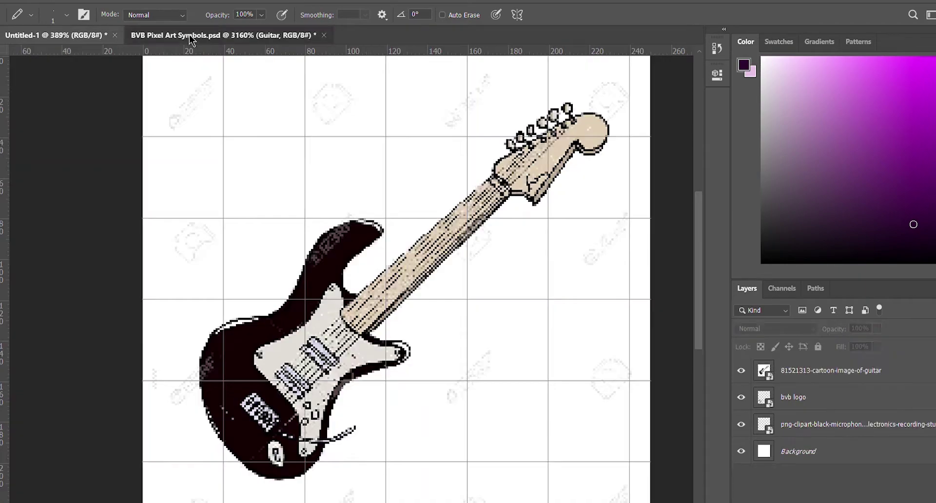
key("ctrl+Tab")
scroll(422, 272, "down", 3)
left_click_drag(336, 277, 368, 358)
key("ctrl+Tab")
key("ctrl+Tab")
scroll(300, 264, "right", 3)
key("ctrl+z")
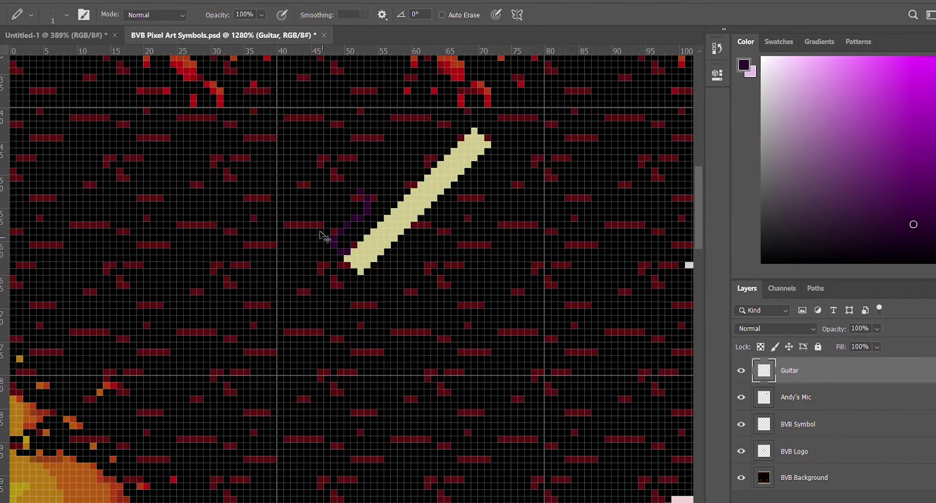
Redraw the purple body outline and Paint Bucket-fill it solid purple
key("ctrl+z")
left_click_drag(336, 213, 304, 264)
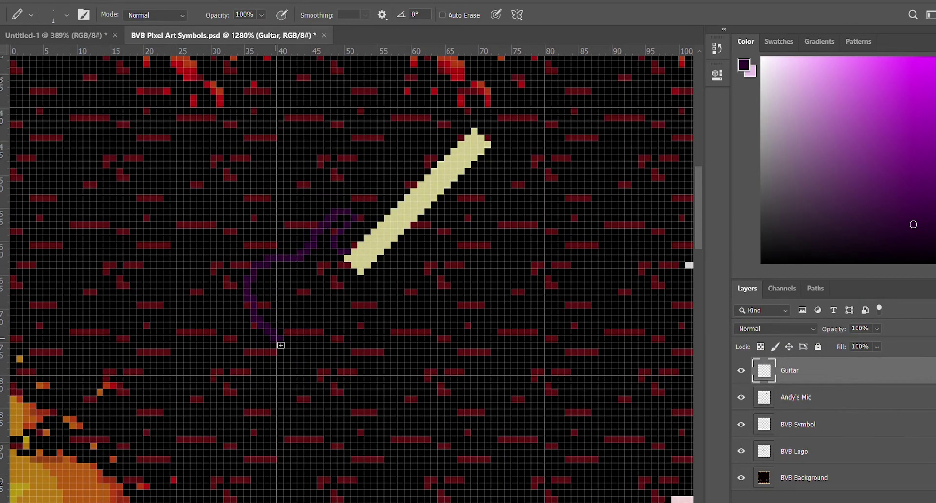
left_click(370, 285)
key("g")
left_click(355, 288)
key("b")
Erase stray purple pixels along the bottom edge of the body
scroll(348, 329, "up", 3)
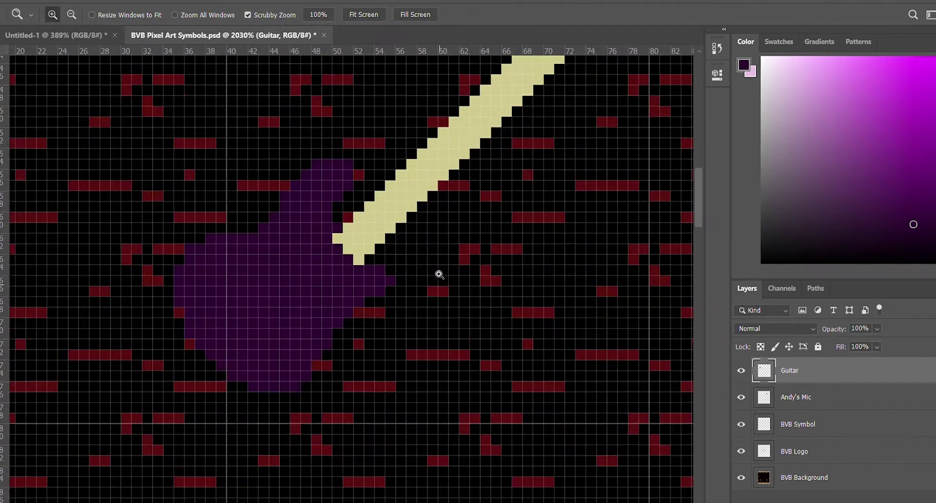
scroll(347, 390, "up", 2)
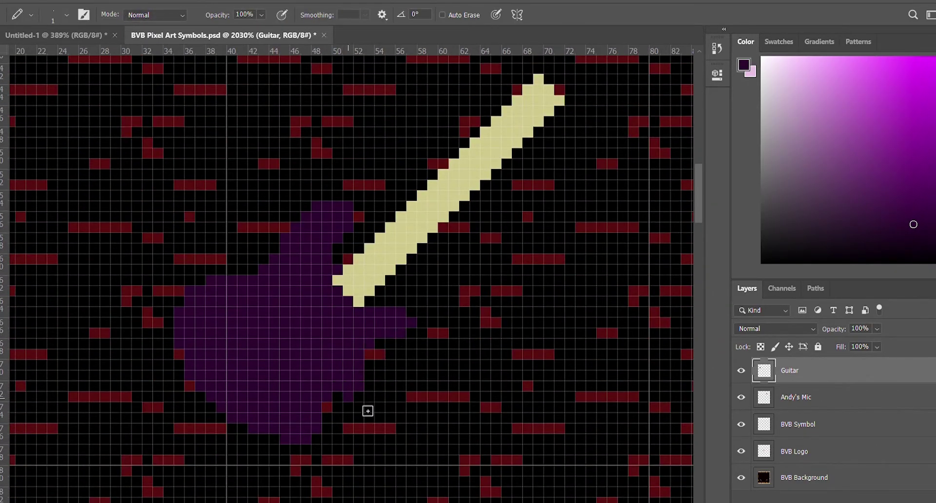
key("e")
left_click_drag(358, 371, 341, 401)
key("b")
Widen the neck in sampled cream and shape the cream headstock
scroll(496, 271, "up", 3)
left_click(429, 293, "alt")
scroll(367, 374, "up", 2)
mouse_move(343, 289)
left_mouse_down()
mouse_move(414, 219)
mouse_move(465, 254)
left_mouse_up()
left_click_drag(341, 273, 419, 200)
scroll(419, 200, "down", 1)
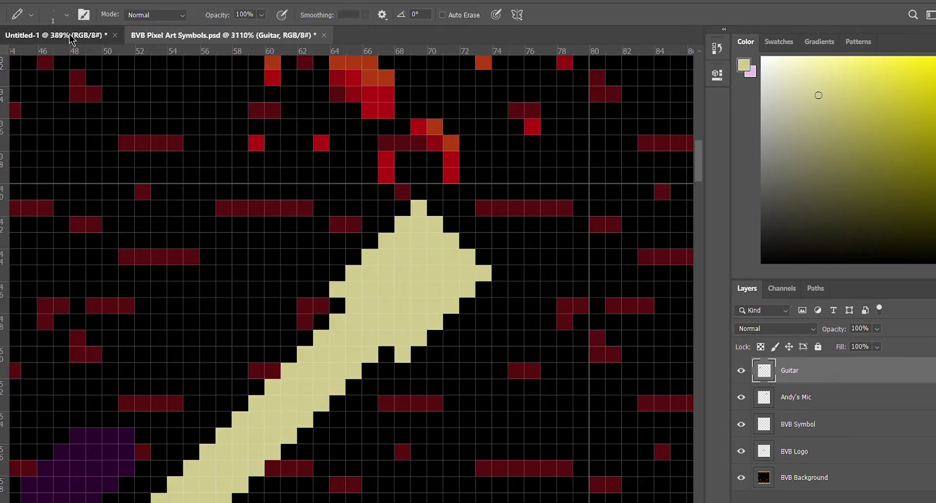
left_click_drag(480, 295, 533, 309)
Compare against the reference guitar and erase the headstock's edge pixels
key("ctrl+Tab")
left_click(209, 35)
left_click(59, 35)
left_click(146, 35)
key("ctrl+Tab")
left_click(156, 35)
key("e")
left_click_drag(483, 305, 512, 265)
mouse_move(419, 208)
left_mouse_down()
mouse_move(502, 229)
mouse_move(533, 251)
mouse_move(507, 228)
mouse_move(482, 292)
mouse_move(468, 297)
left_mouse_up()
Review the headstock against the reference, stepping through undo and redo of its edits
key("z")
key("ctrl+Tab")
left_click(155, 35)
key("ctrl+Tab")
left_click(156, 35)
key("b")
key("ctrl+z")
key("ctrl+z")
key("ctrl+z")
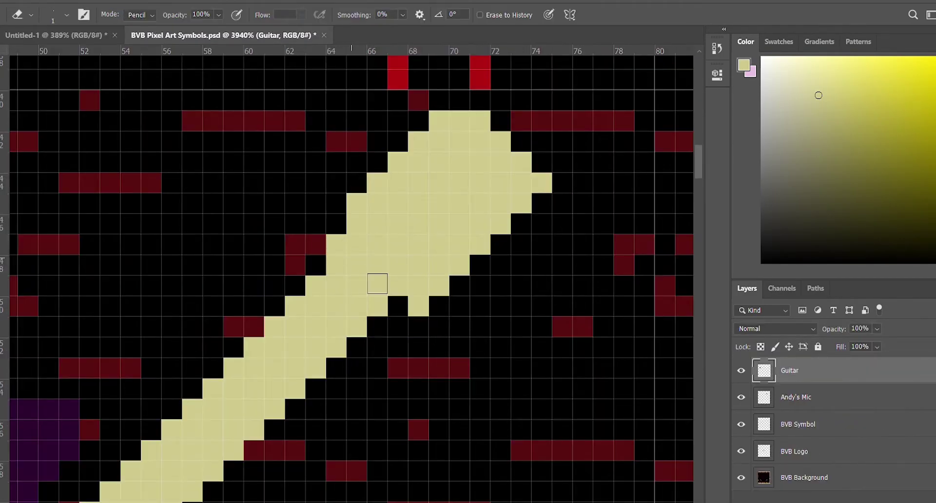
key("ctrl+z")
key("ctrl+shift+z")
key("ctrl+shift+z")
key("ctrl+Tab")
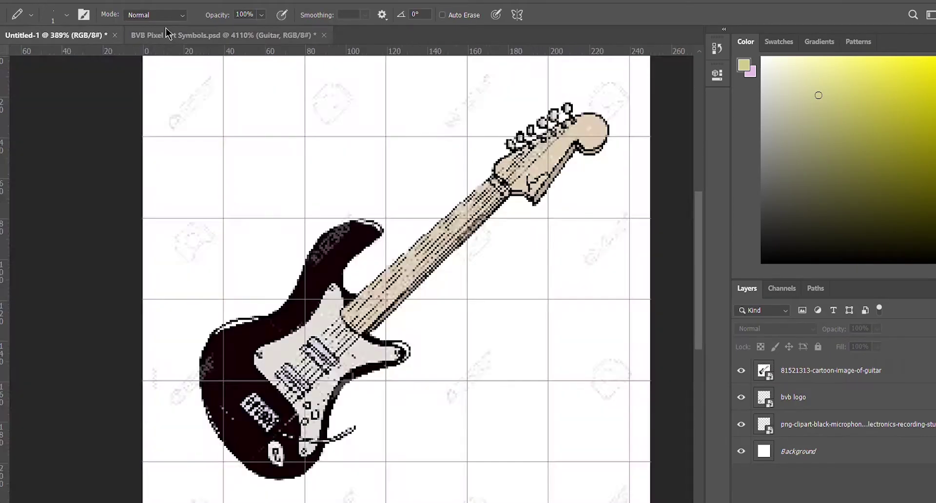
Zoom in on the neck and paint the off-white pickguard with its horns
key("ctrl+Tab")
key("z")
left_click_drag(449, 246, 414, 298)
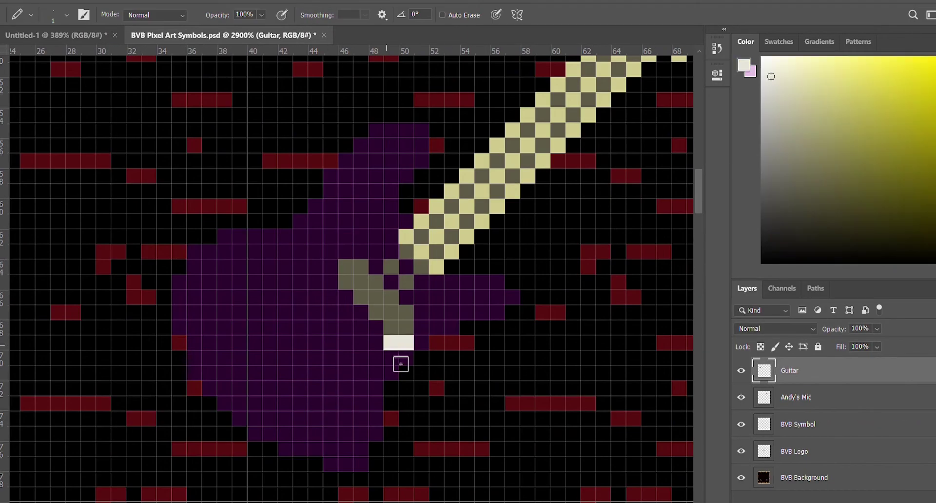
mouse_move(400, 364)
left_mouse_down()
mouse_move(359, 265)
mouse_move(457, 338)
mouse_move(361, 337)
mouse_move(345, 389)
left_mouse_up()
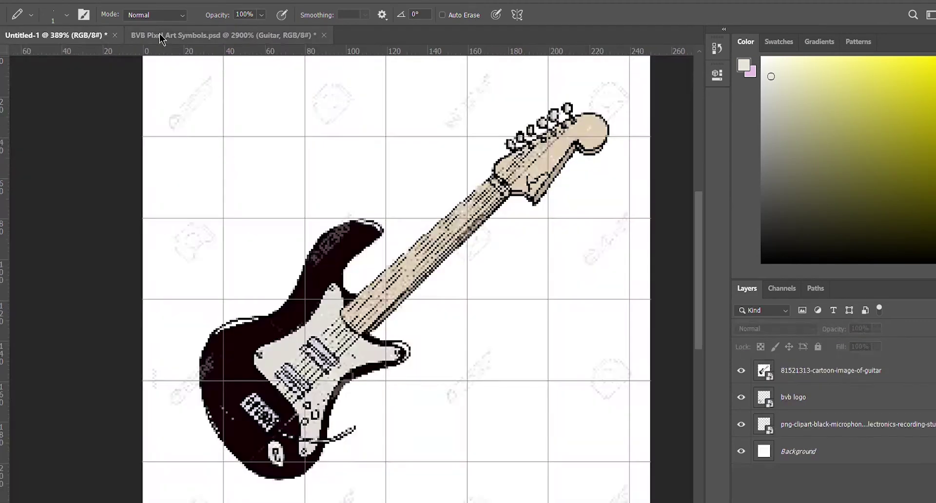
mouse_move(318, 334)
left_mouse_down()
mouse_move(344, 396)
mouse_move(372, 393)
mouse_move(376, 358)
mouse_move(361, 450)
left_mouse_up()
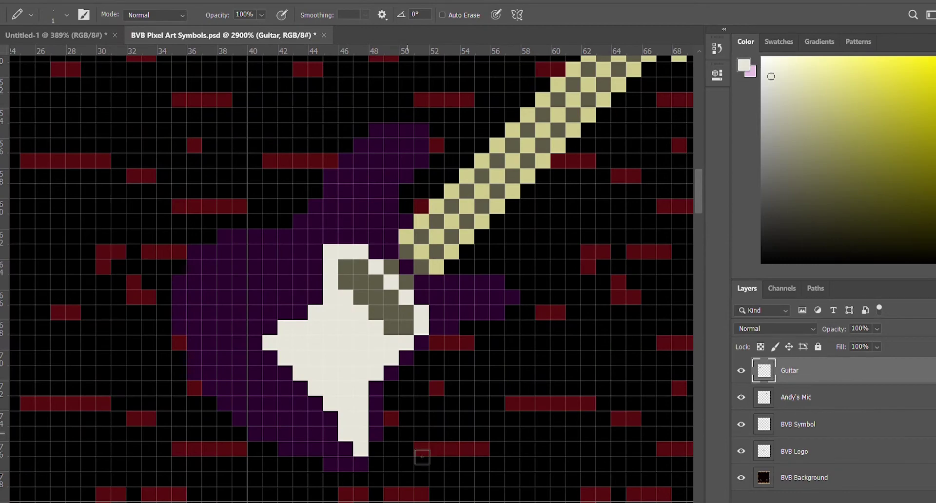
left_click_drag(482, 296, 421, 314)
left_click_drag(365, 253, 412, 165)
mouse_move(335, 312)
left_mouse_down()
mouse_move(324, 396)
mouse_move(336, 419)
left_mouse_up()
Add light purple and off-white edge highlights and light grey pickguard shading
scroll(298, 323, "up", 1)
mouse_move(161, 312)
left_mouse_down()
mouse_move(183, 324)
mouse_move(432, 102)
left_mouse_up()
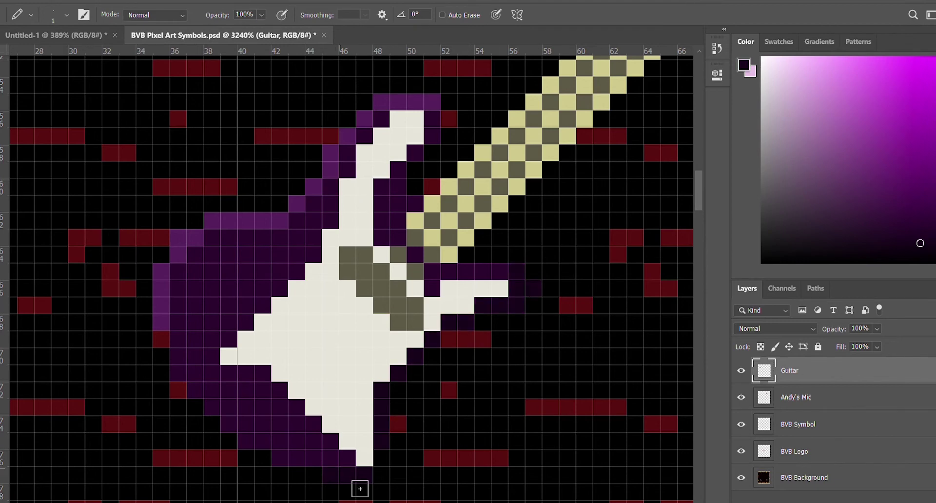
left_click(490, 296, "alt")
left_click_drag(246, 339, 442, 137)
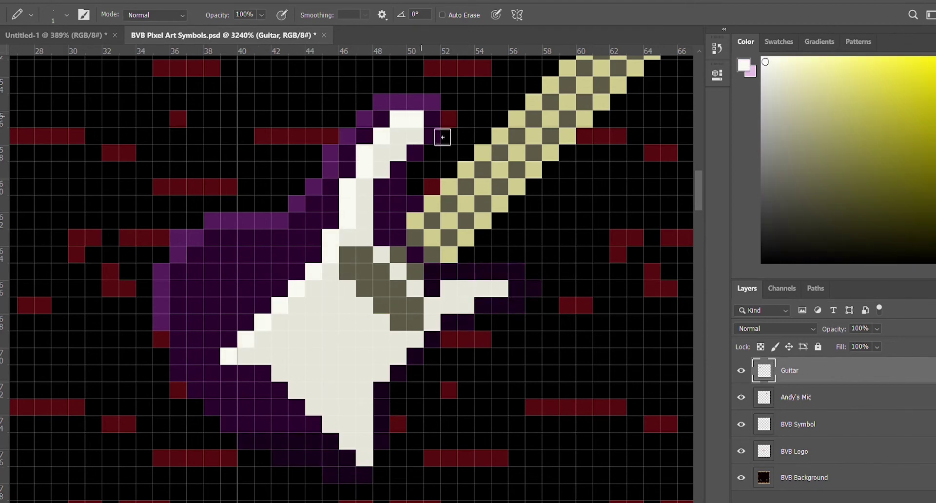
left_click_drag(364, 458, 500, 289)
Paint the grey checkered frets on the neck and detail the headstock in khaki
left_click(800, 188)
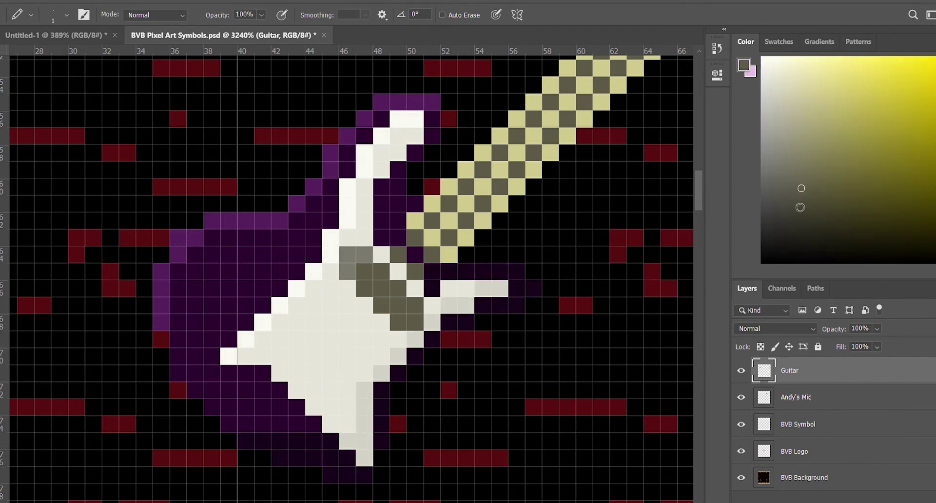
left_click(800, 210)
scroll(477, 356, "up", 5)
left_click_drag(458, 304, 576, 185)
scroll(543, 328, "right", 5)
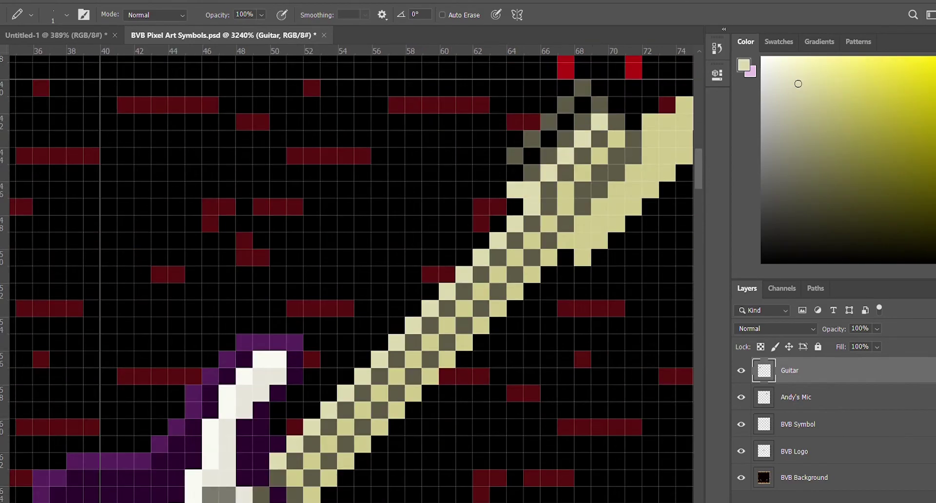
scroll(543, 328, "right", 5)
left_click(480, 156, "alt")
mouse_move(125, 479)
left_mouse_down()
mouse_move(498, 179)
mouse_move(341, 180)
left_mouse_up()
Close the Untitled-1 guitar reference and choose a brighter yellow for the notes
key("z")
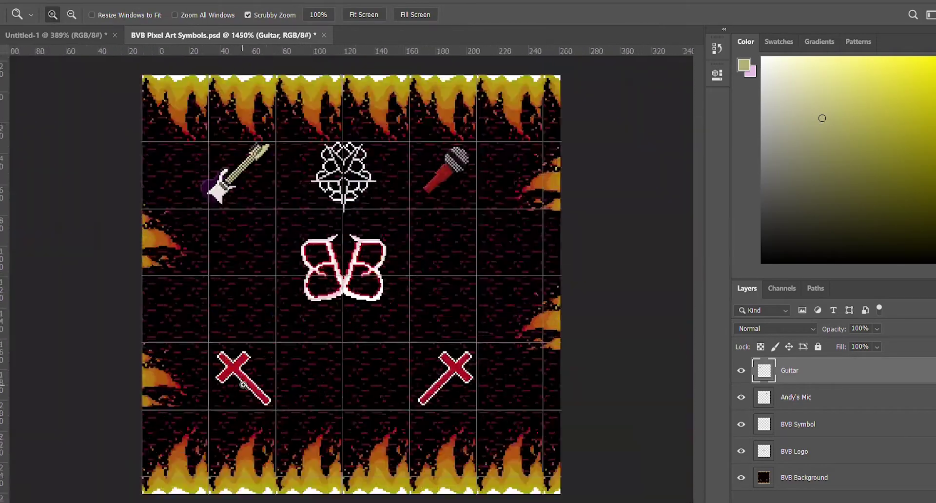
left_click(122, 38)
left_click(115, 35)
key("b")
scroll(405, 351, "up", 4)
left_click(910, 117)
scroll(378, 444, "up", 3)
Draw a yellow eighth note with round head, stem and solid flag
left_click(368, 438)
mouse_move(364, 437)
left_mouse_down()
mouse_move(411, 392)
mouse_move(342, 411)
left_mouse_up()
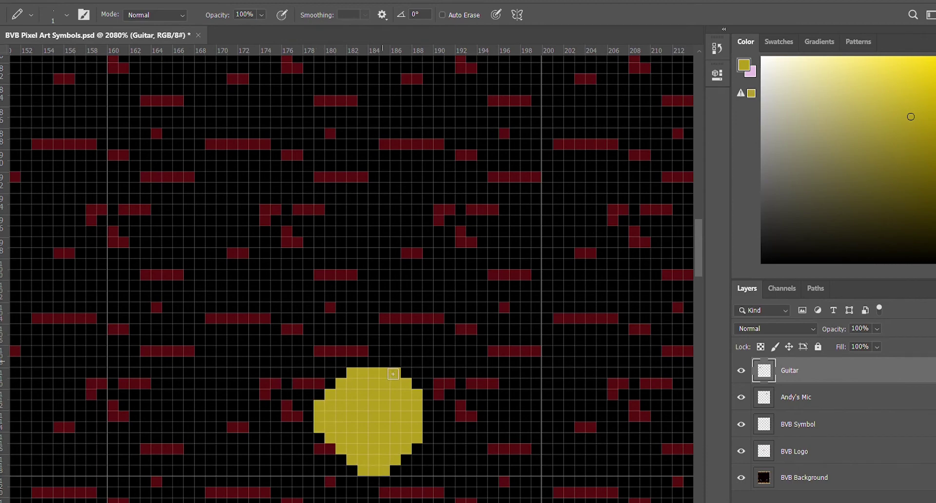
key("ctrl+z")
mouse_move(330, 383)
left_mouse_down()
mouse_move(349, 254)
mouse_move(273, 351)
left_mouse_up()
mouse_move(326, 331)
left_mouse_down()
mouse_move(292, 287)
mouse_move(336, 315)
left_mouse_up()
key("e")
key("b")
Highlight the note head with pale yellow pixels
scroll(326, 359, "down", 3)
scroll(371, 406, "up", 3)
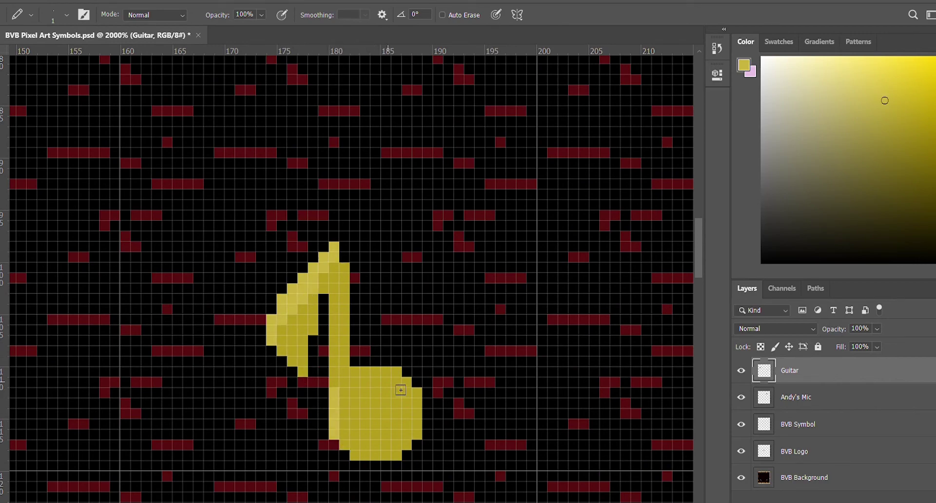
left_click_drag(362, 287, 397, 397)
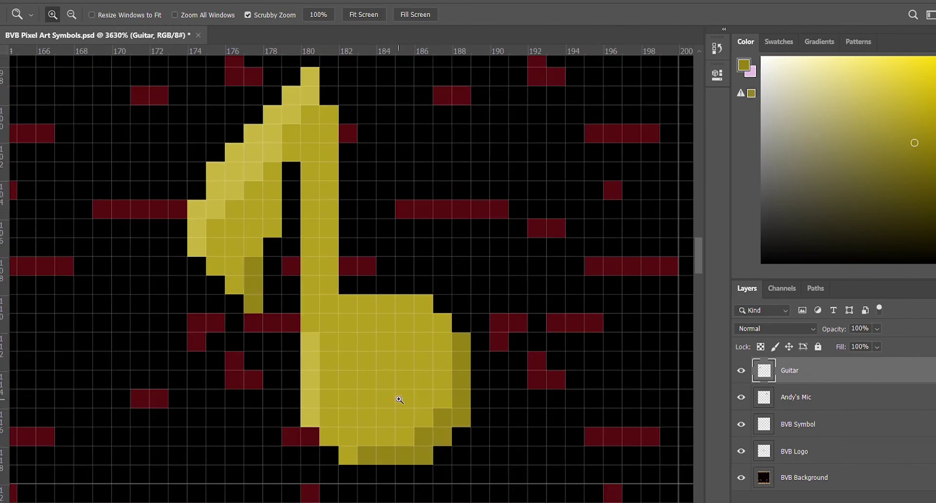
left_click_drag(385, 321, 413, 363)
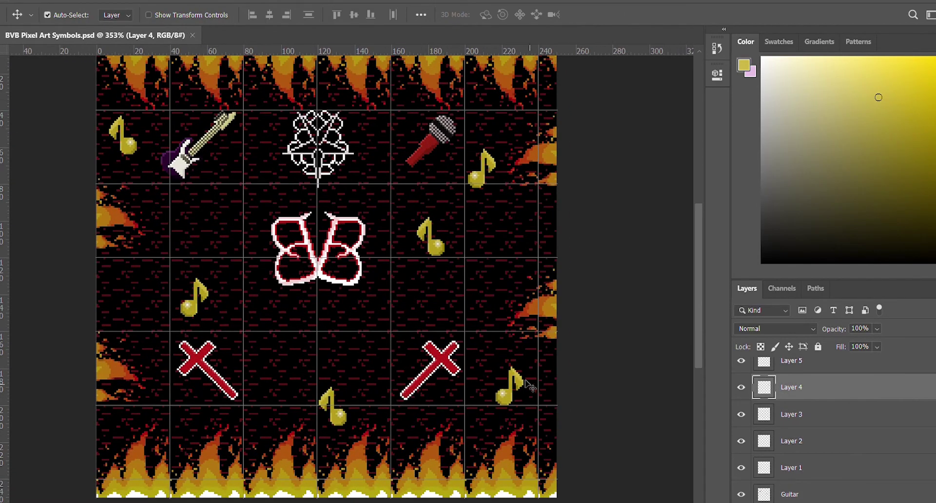
key("z")
scroll(578, 303, "down", 1)
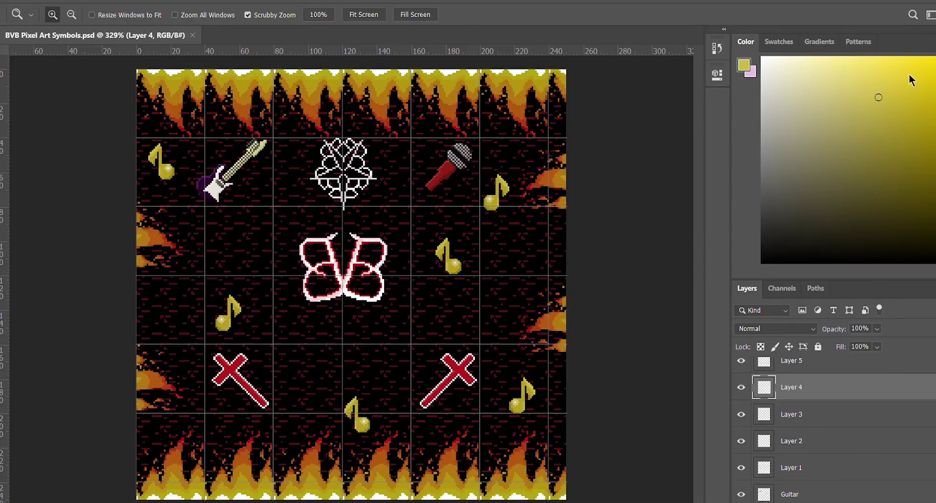